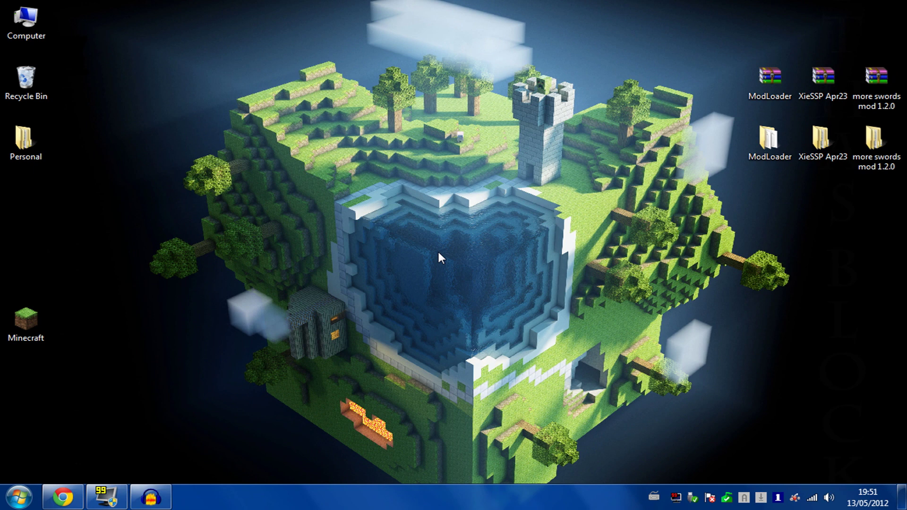
- Restore Chrome on the More Swords Mod 1.2.0 Minecraft Forum thread
left_click(71, 500)
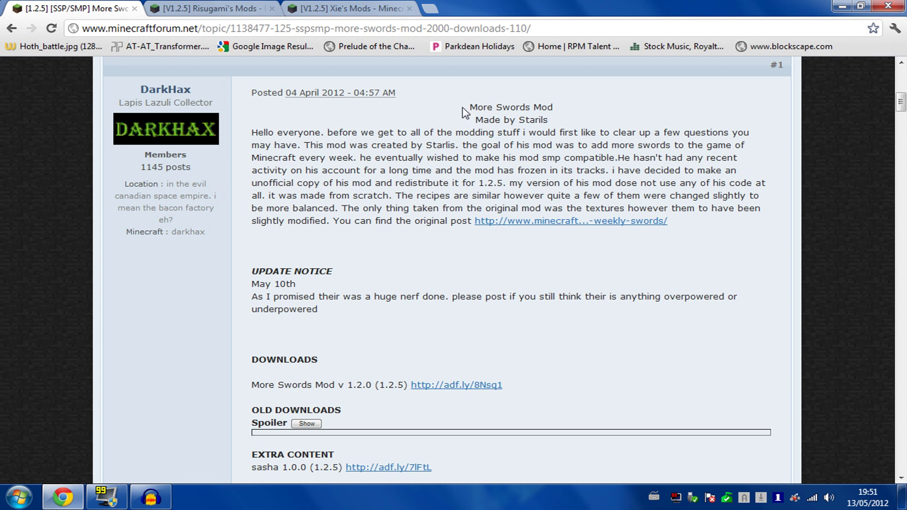
left_click_drag(462, 108, 542, 108)
left_click(562, 112)
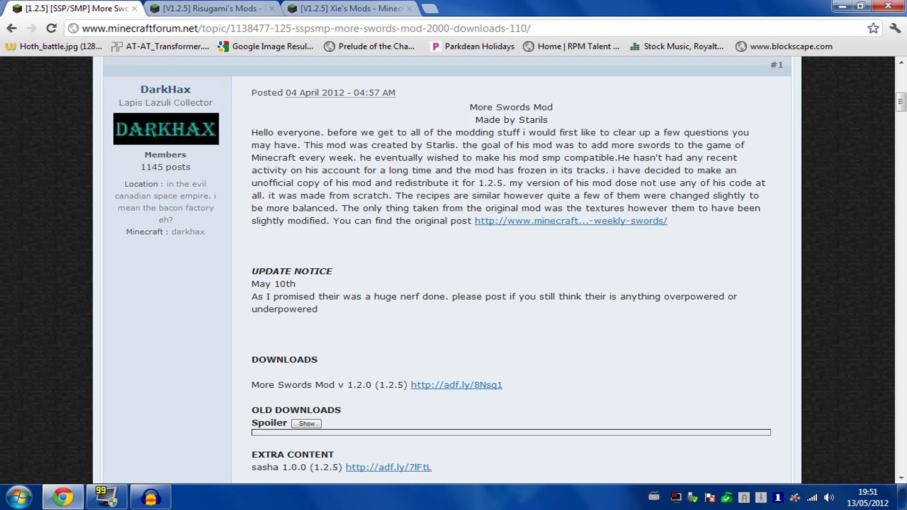
scroll(393, 142, "up", 4)
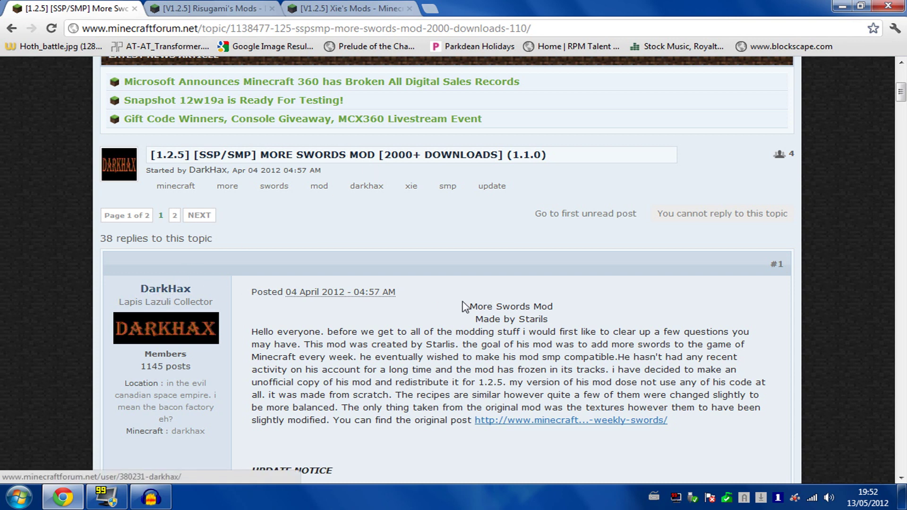
scroll(466, 302, "down", 10)
scroll(464, 296, "down", 12)
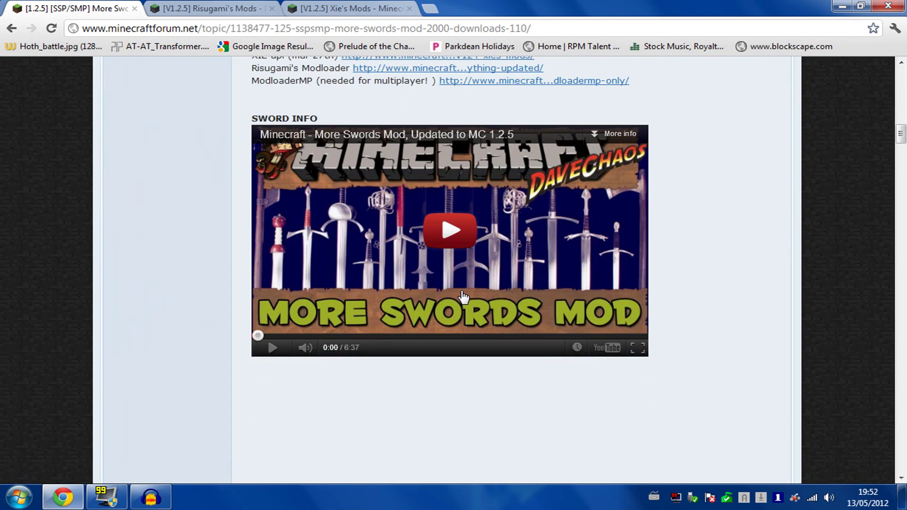
scroll(464, 296, "down", 15)
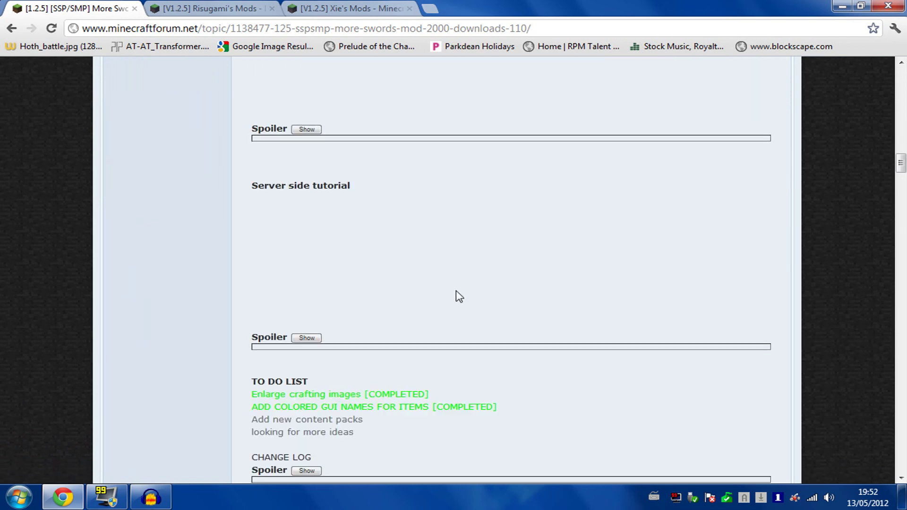
scroll(458, 296, "up", 20)
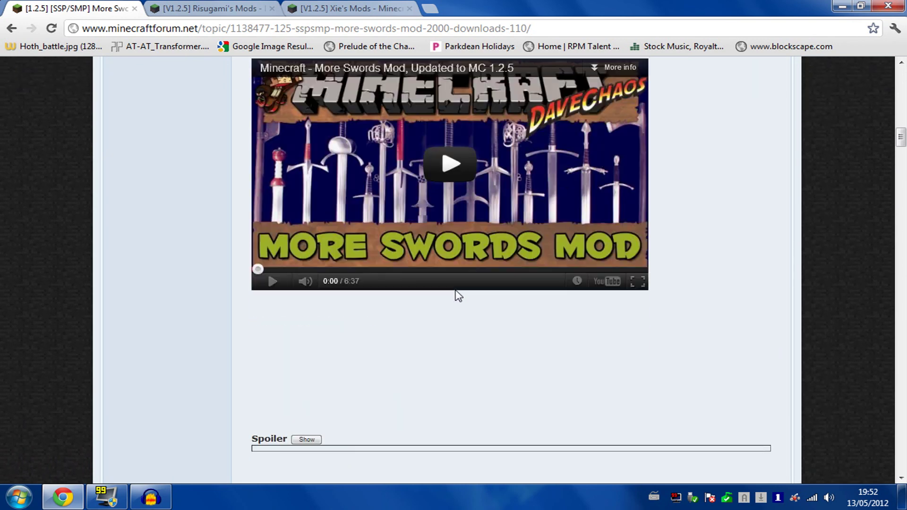
scroll(458, 296, "up", 7)
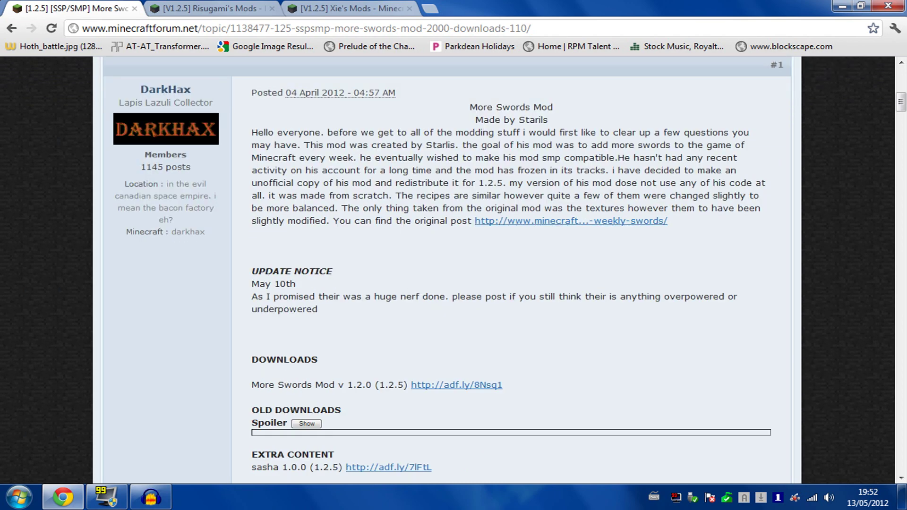
left_click_drag(264, 385, 356, 385)
left_click(358, 385)
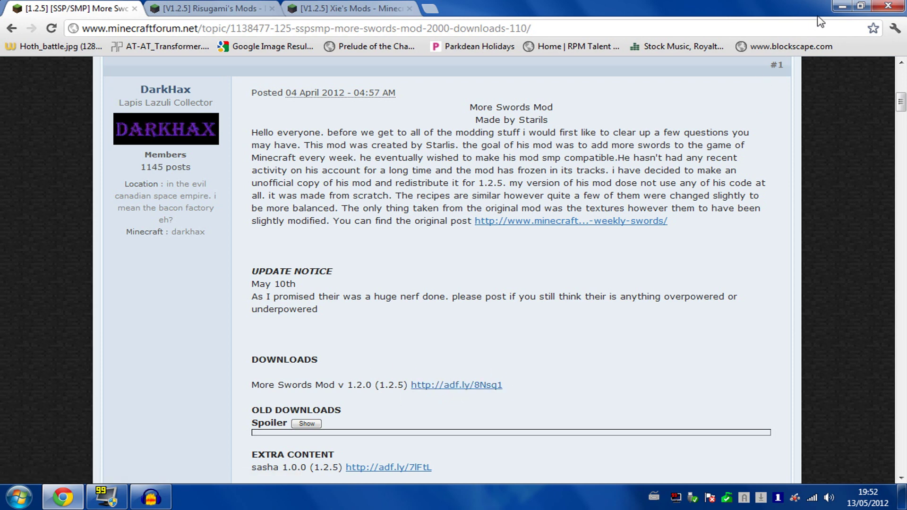
- Place the more swords mod 1.2.0 archive and its folder together at the top of the desktop
left_click(840, 9)
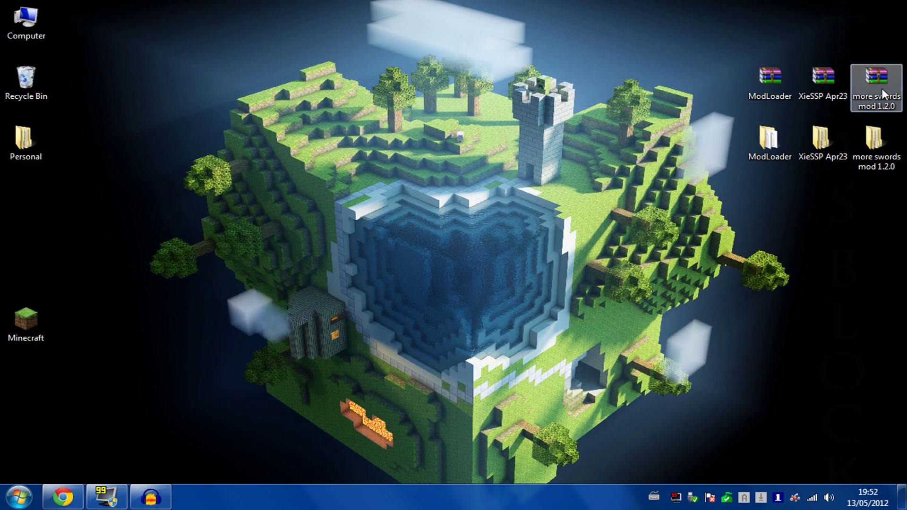
left_click_drag(882, 93, 694, 51)
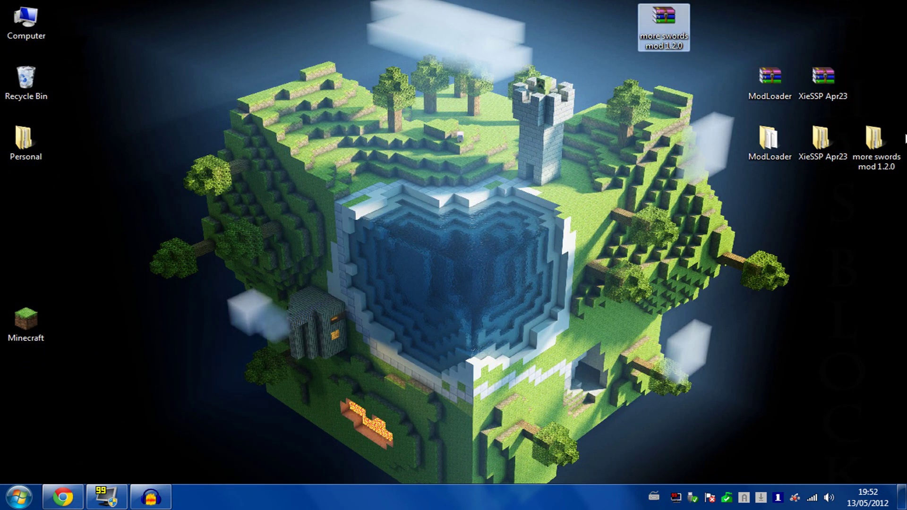
left_click_drag(888, 148, 677, 90)
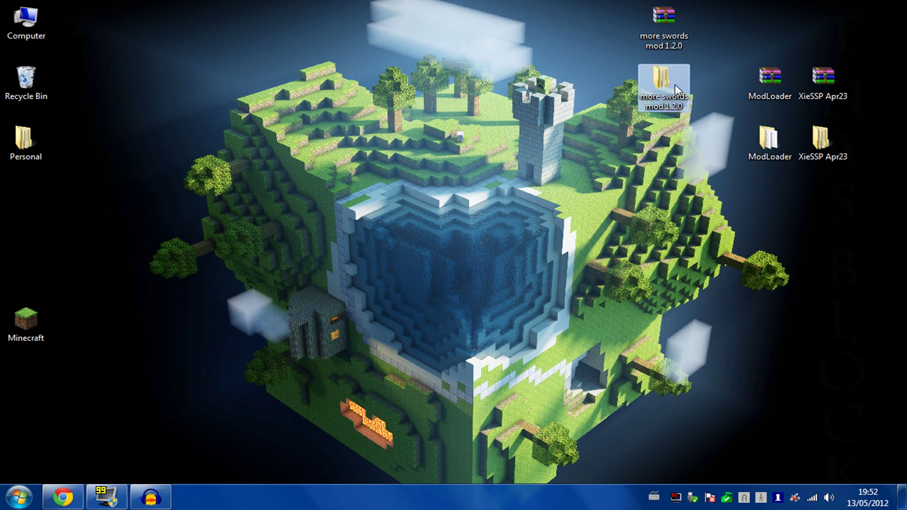
left_click(617, 123)
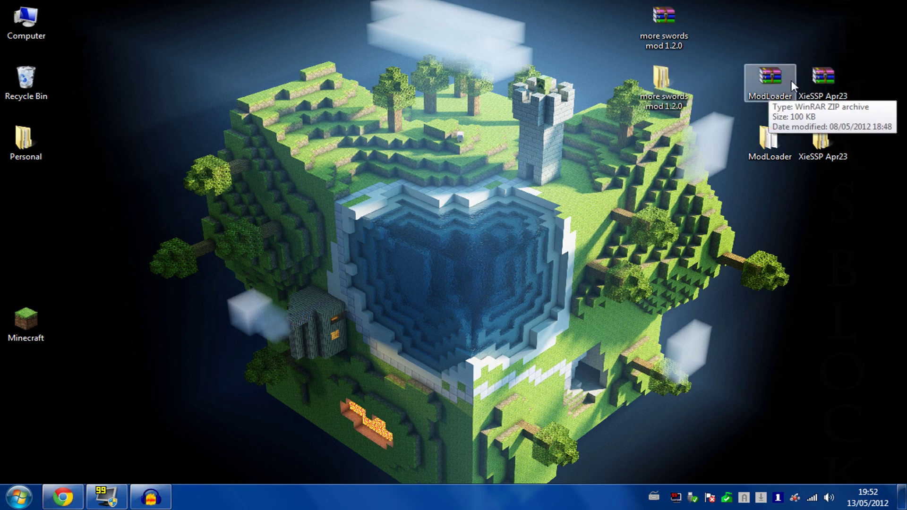
left_click(55, 498)
- Locate the ModLoader 1.2.5 entry in the Risugami's Mods thread
left_click(222, 9)
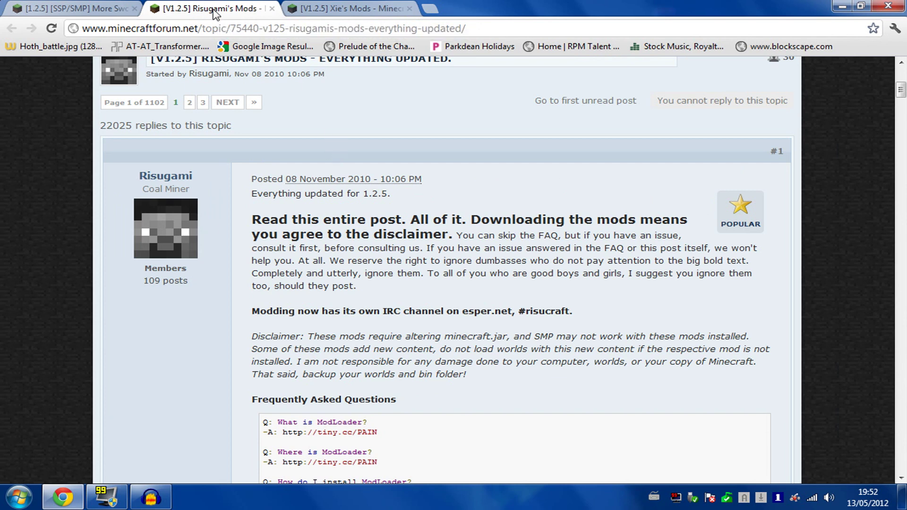
scroll(447, 269, "down", 1)
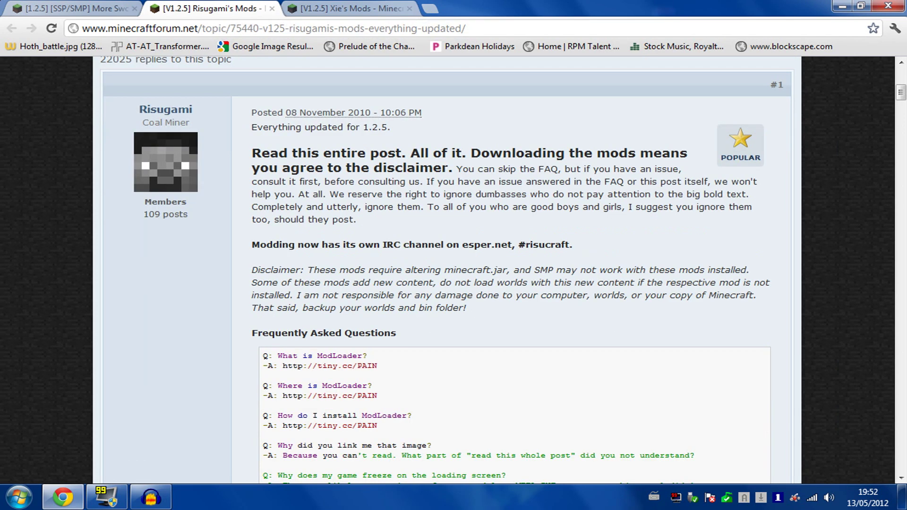
scroll(397, 241, "down", 15)
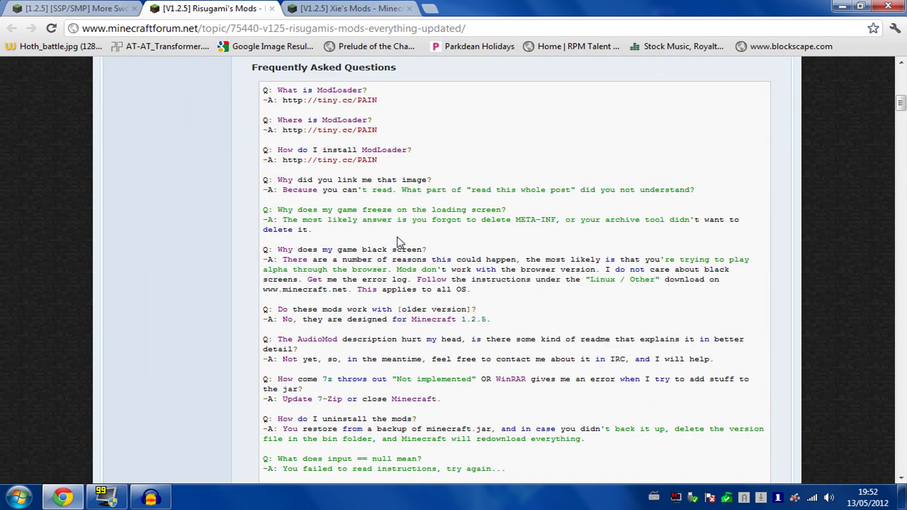
scroll(400, 241, "down", 5)
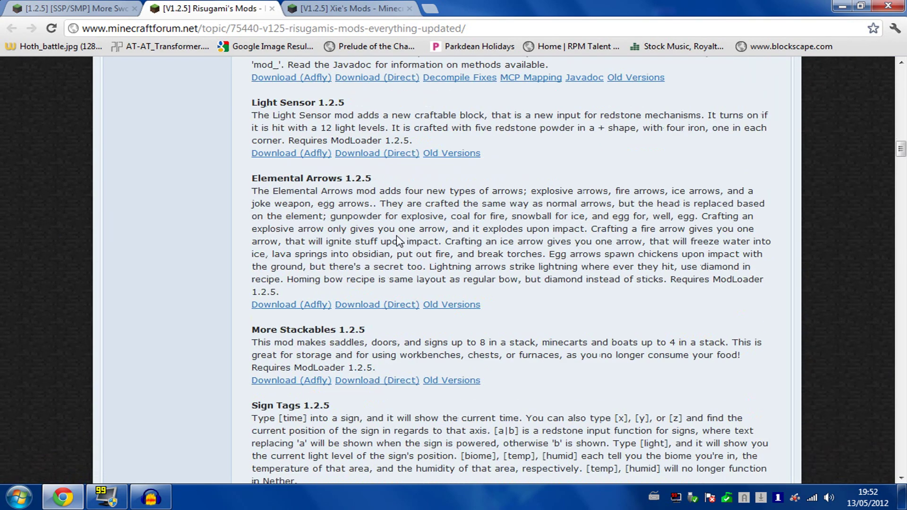
scroll(400, 242, "up", 3)
left_click_drag(260, 213, 337, 213)
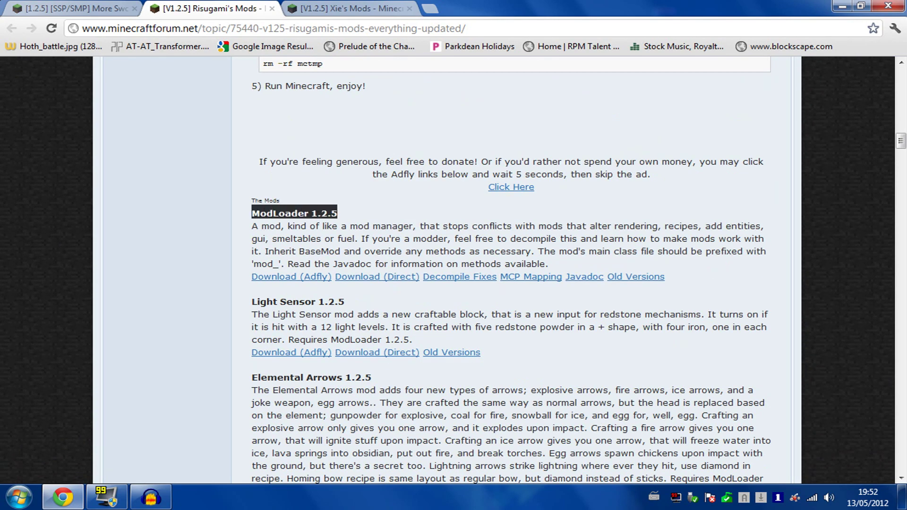
left_click(344, 220)
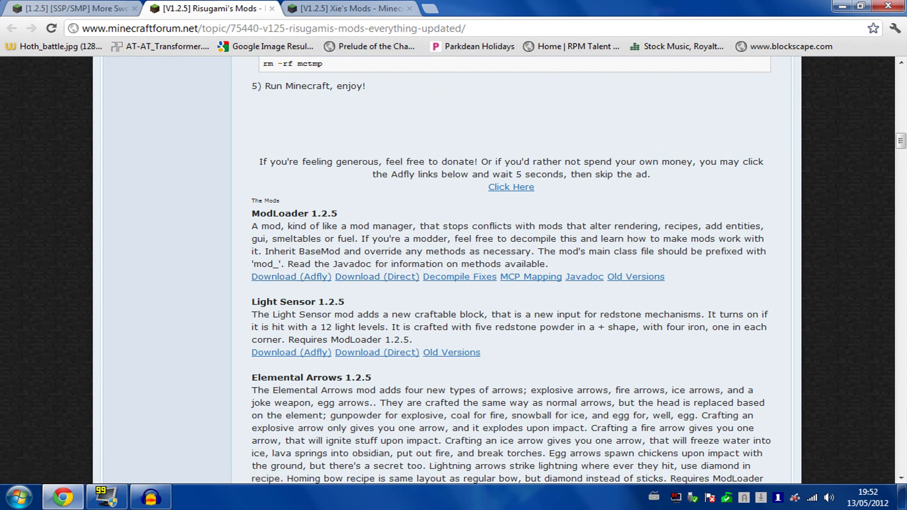
- In the Xie's Mods thread, find Client Mod Downloads and the Xie's Mod SSP single-player entry
left_click(345, 9)
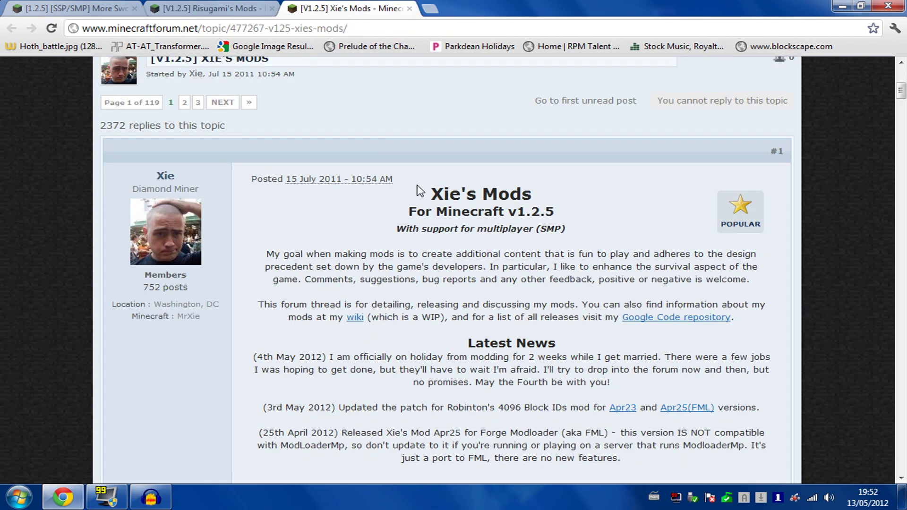
left_click_drag(428, 195, 551, 198)
left_click(542, 203)
scroll(395, 235, "down", 10)
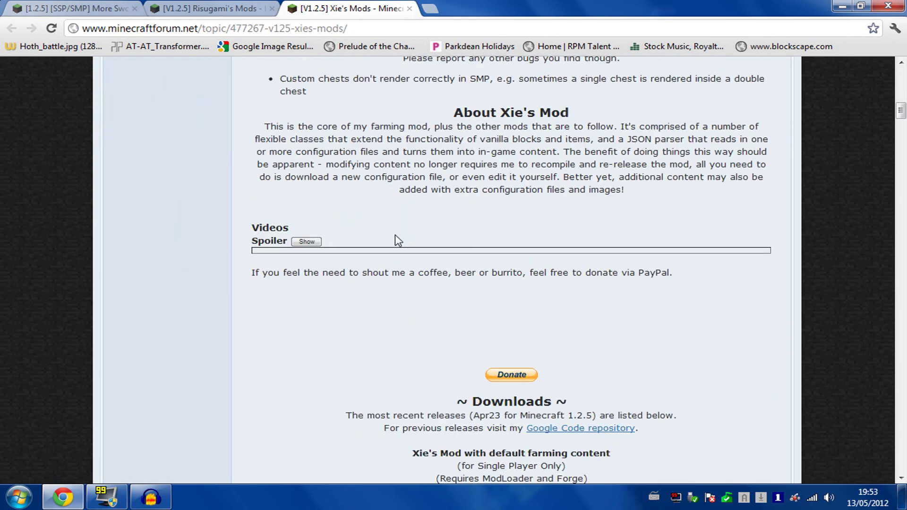
scroll(397, 241, "down", 8)
scroll(502, 229, "up", 3)
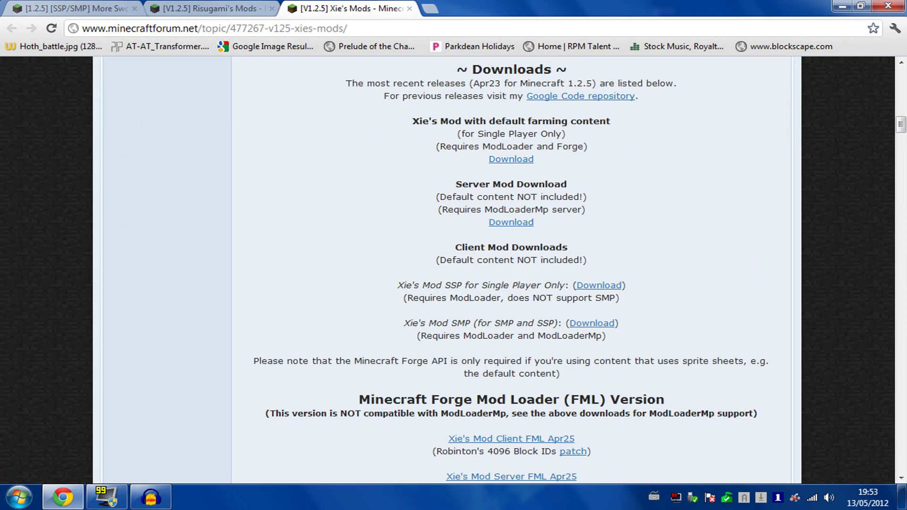
left_click_drag(455, 247, 562, 247)
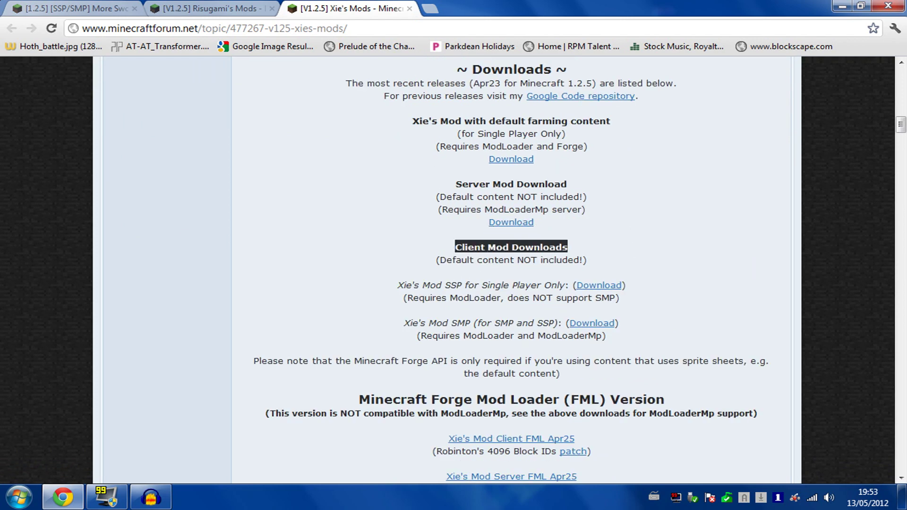
left_click(573, 251)
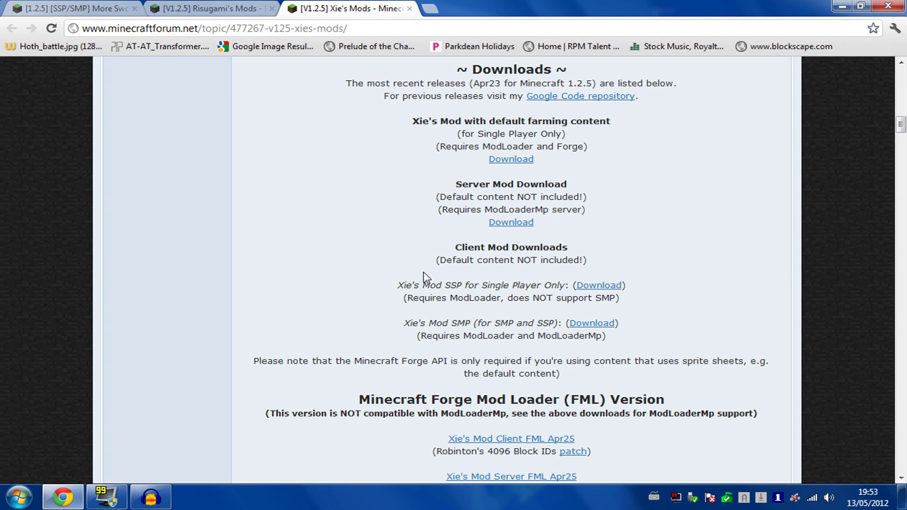
left_click_drag(397, 286, 541, 285)
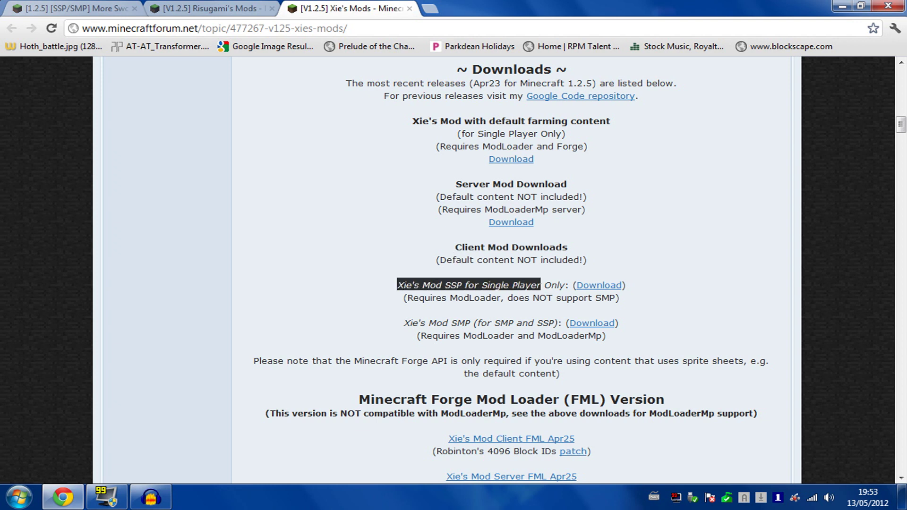
left_click(633, 285)
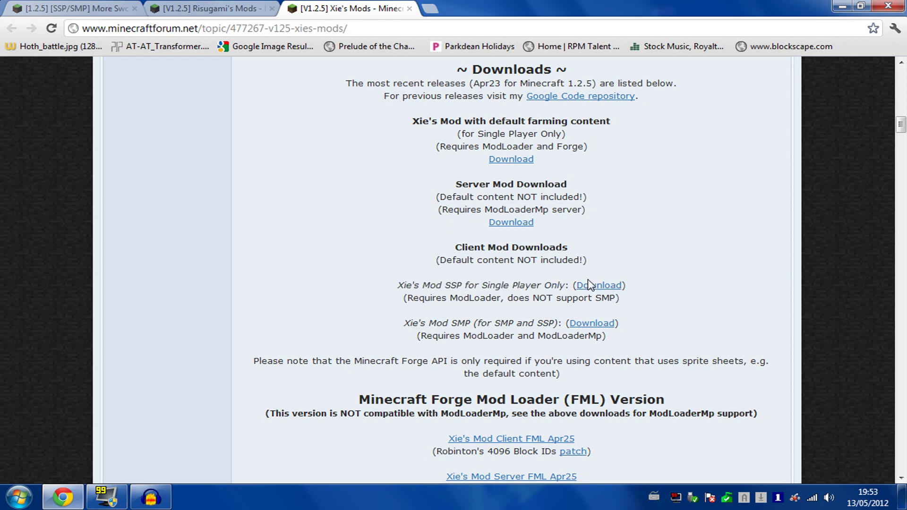
left_click(843, 6)
- Line up the ModLoader and XieSSP Apr23 archives and folders on the desktop, then open ModLoader
left_click_drag(739, 56, 721, 28)
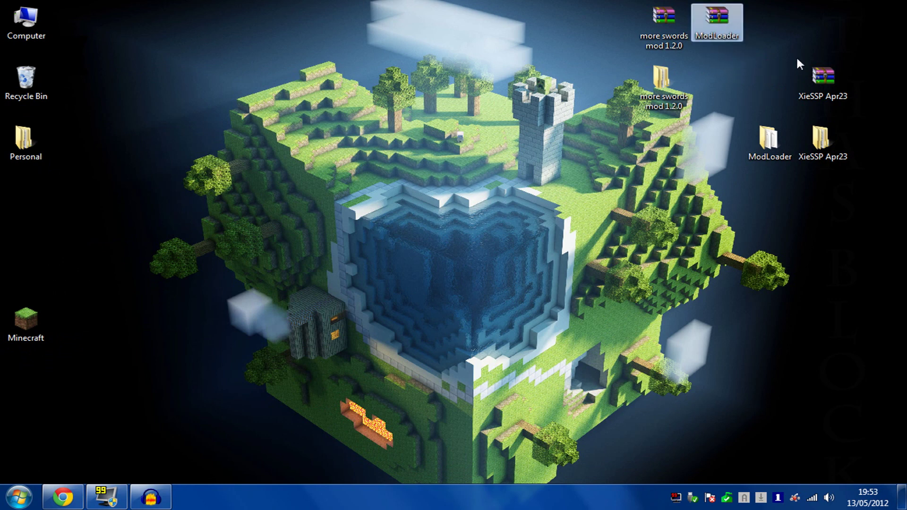
left_click_drag(804, 73, 768, 26)
left_click_drag(766, 142, 712, 69)
left_click(806, 137)
left_click_drag(806, 137, 768, 77)
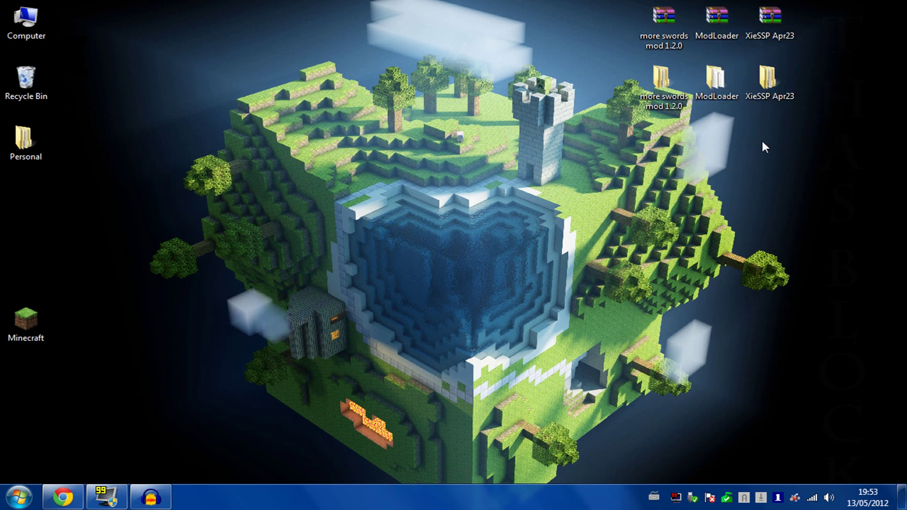
double_click(716, 81)
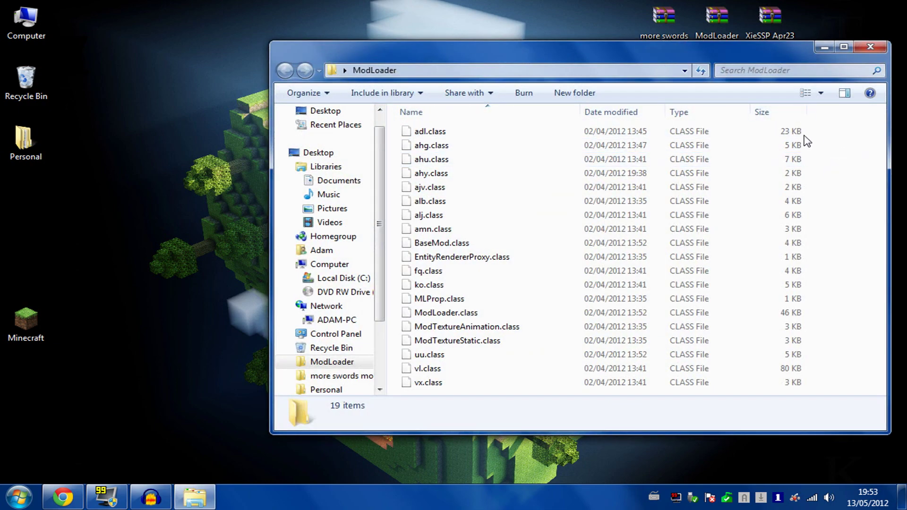
- Go to the AppData\Roaming\.minecraft\bin folder through an appdata search
left_click(26, 495)
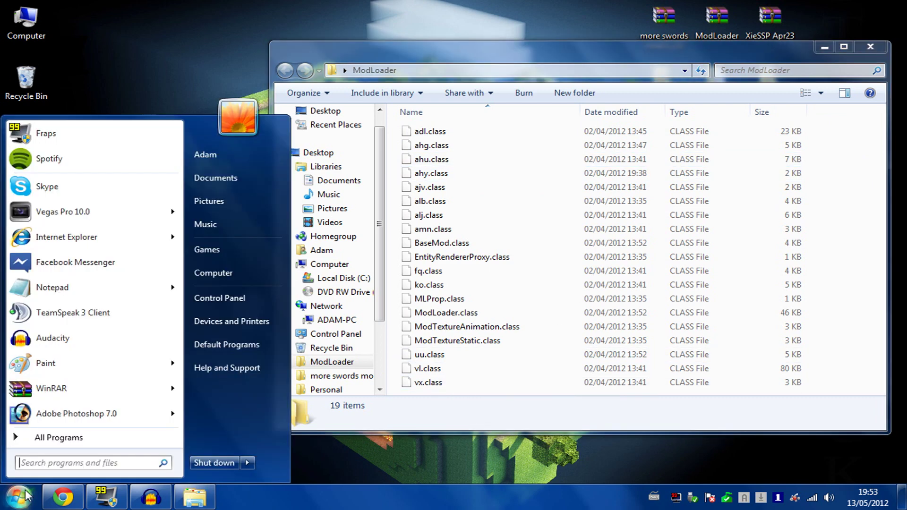
type("appdata")
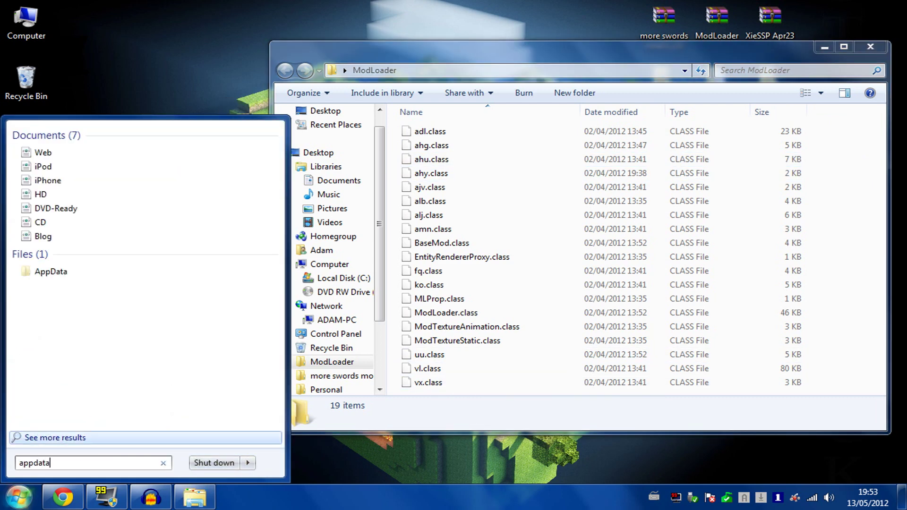
key("Return")
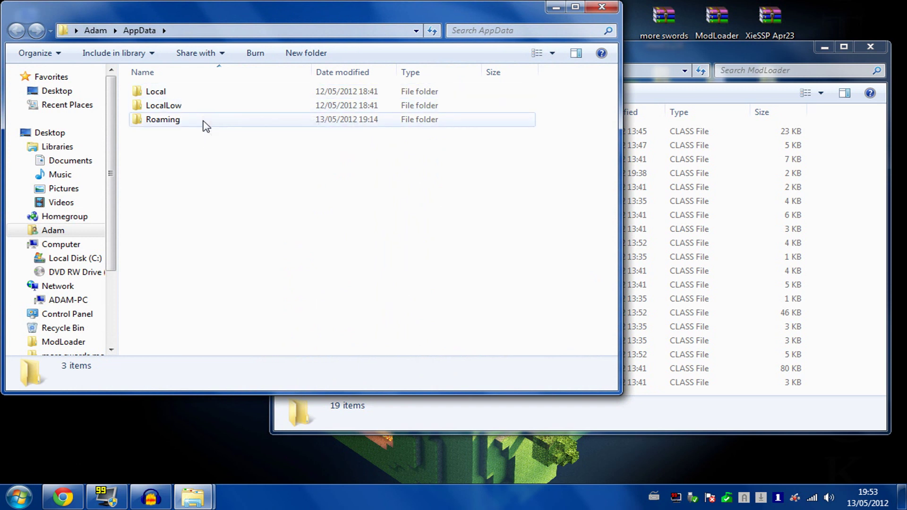
left_click(189, 31)
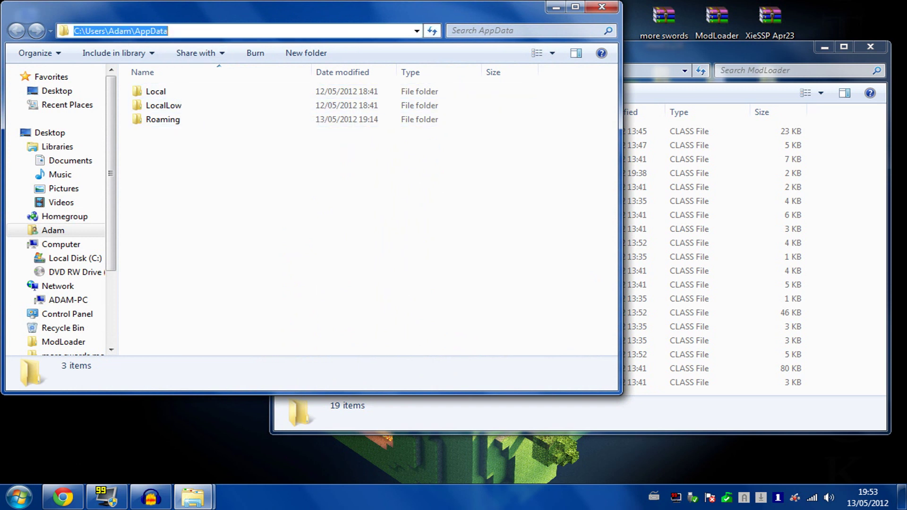
double_click(191, 121)
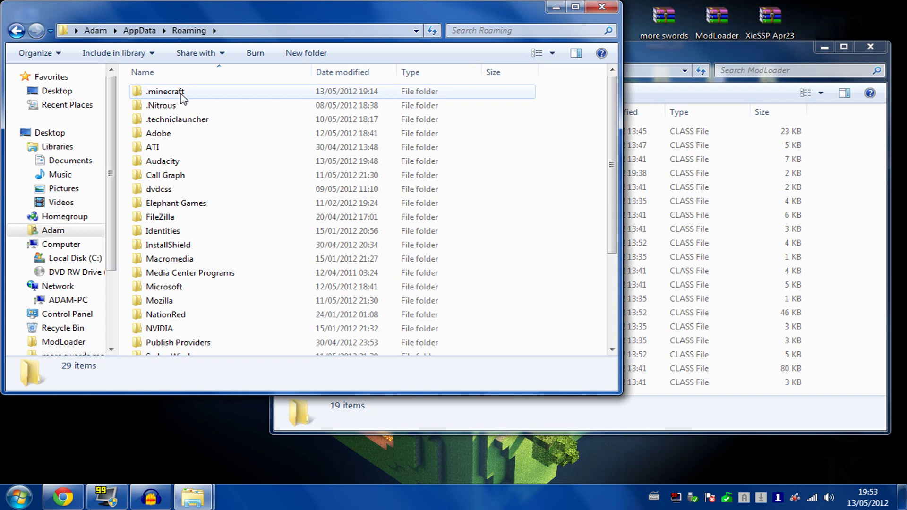
double_click(165, 91)
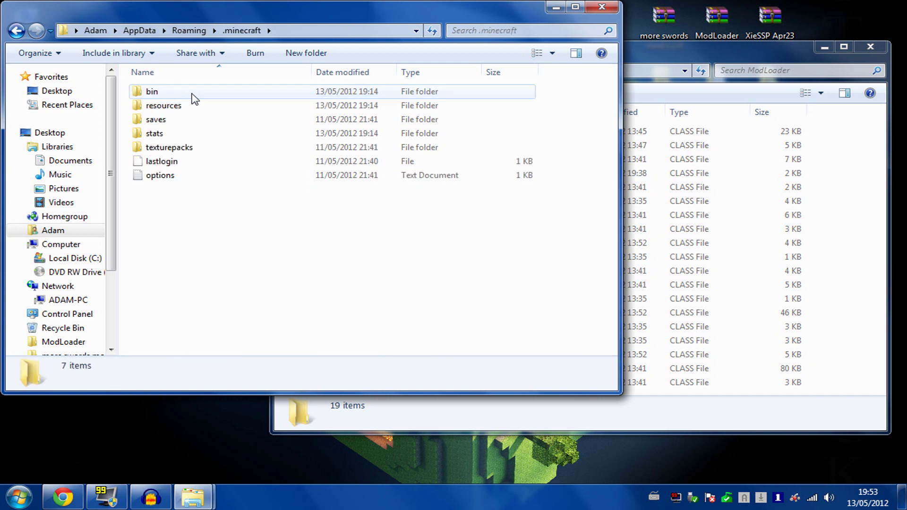
double_click(171, 93)
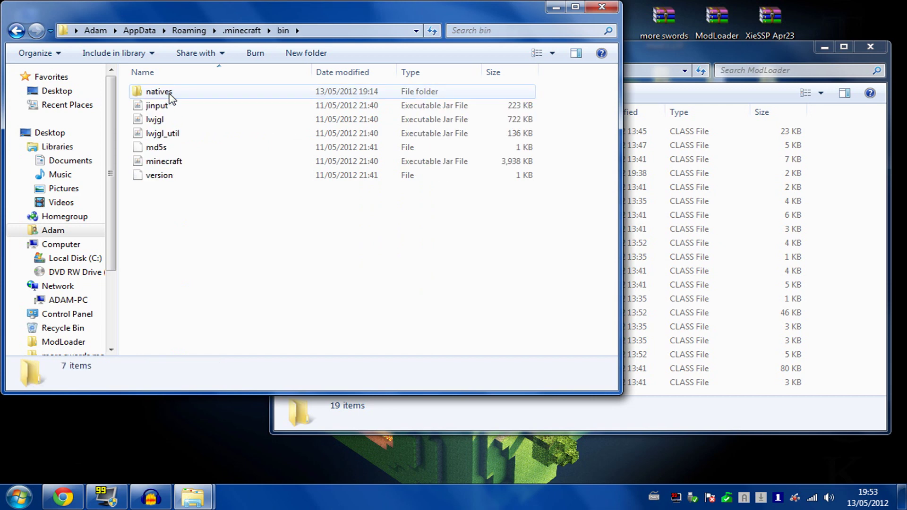
- Open minecraft.jar as an archive in WinRAR archiver
right_click(197, 162)
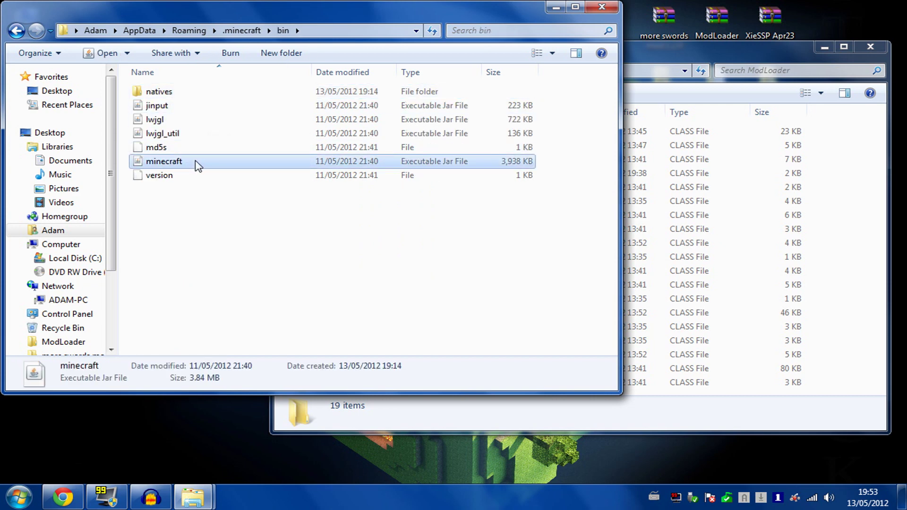
mouse_move(253, 198)
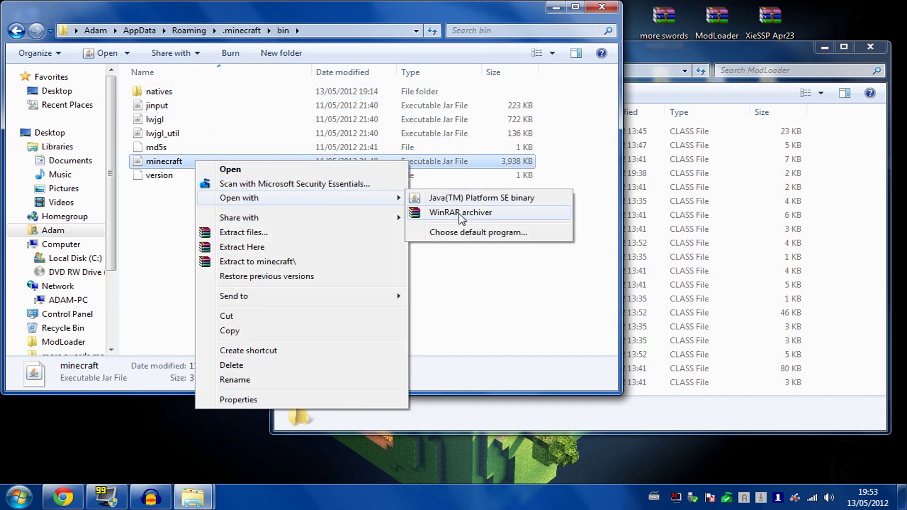
left_click(458, 213)
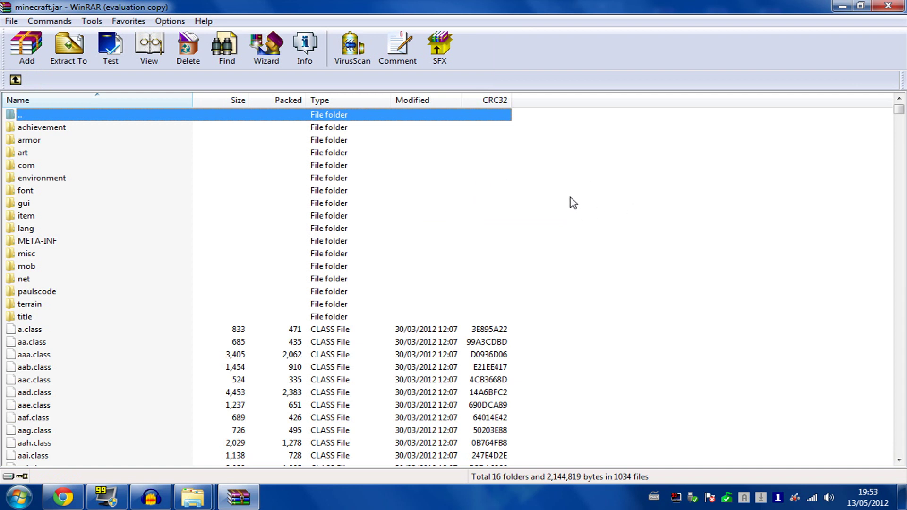
- Delete the META-INF folder from minecraft.jar
left_click(529, 247)
left_click(66, 240)
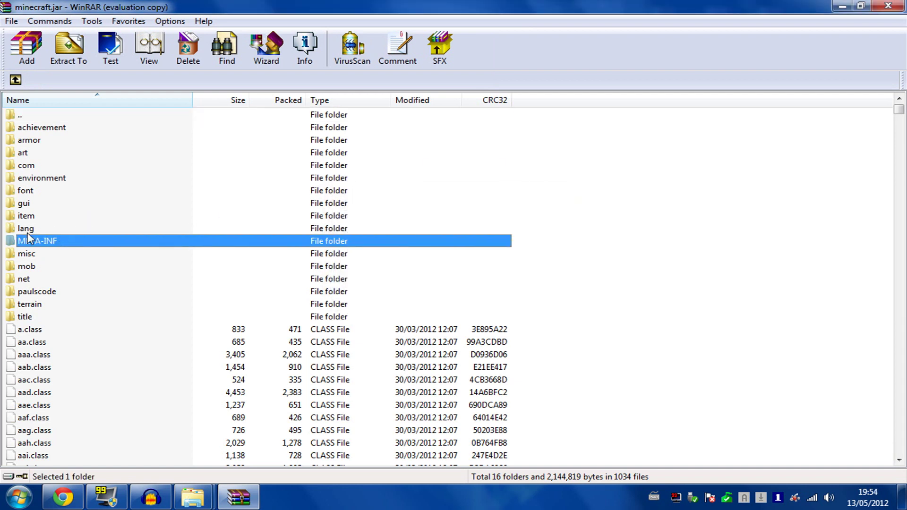
key("Delete")
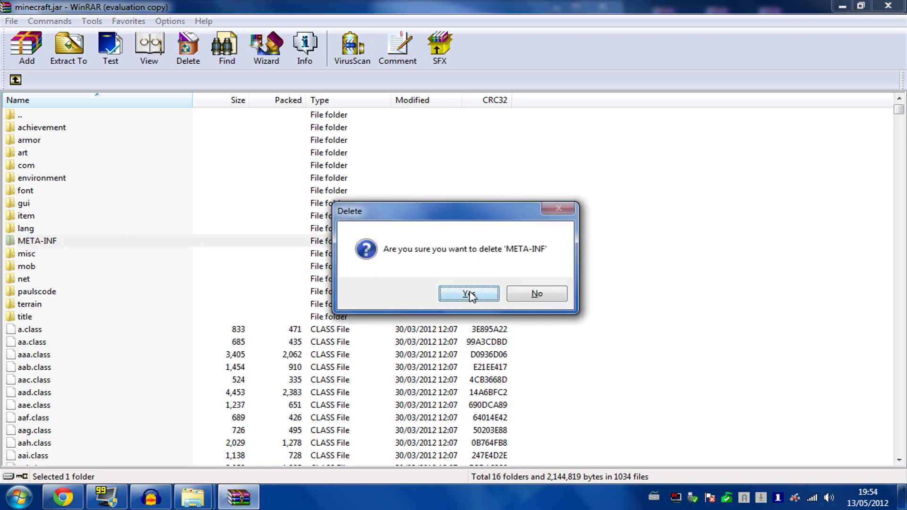
left_click(469, 295)
- Copy all ModLoader class files and paste them into minecraft.jar, confirming the addition
left_click(861, 5)
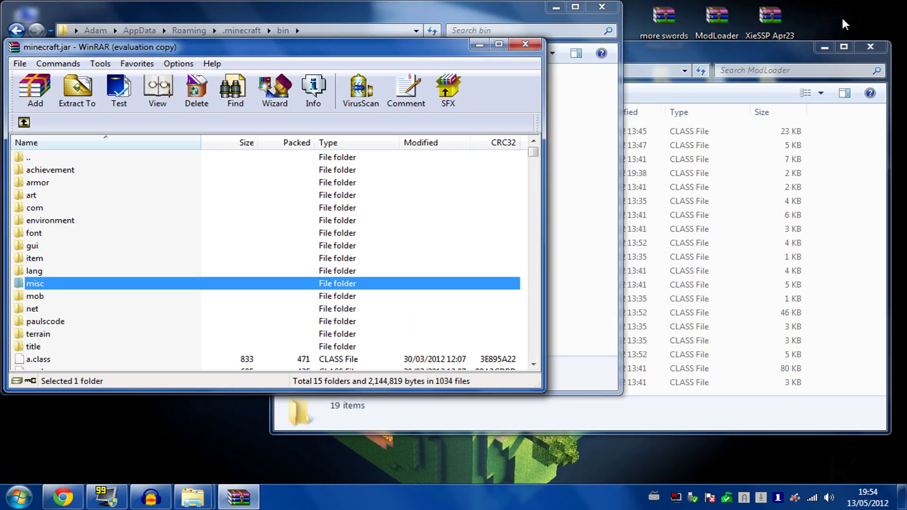
left_click(723, 56)
left_click_drag(845, 128, 578, 388)
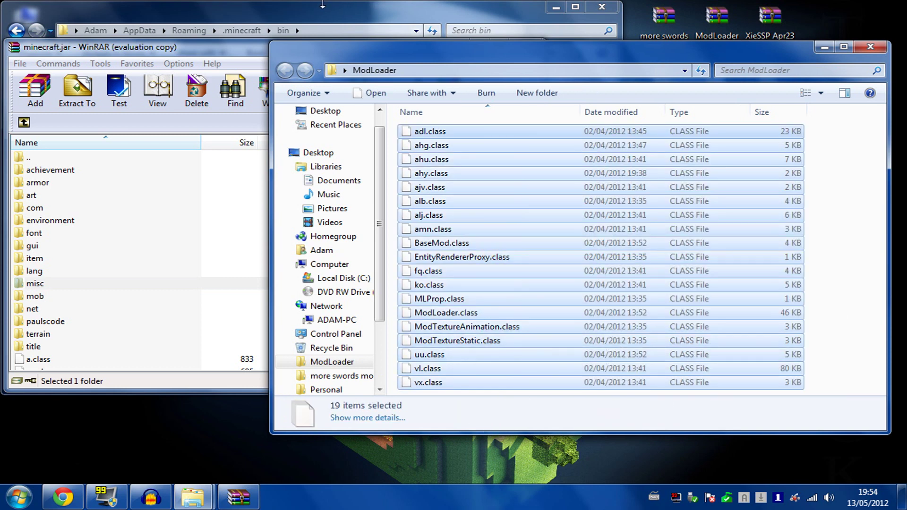
left_click(323, 5)
key("alt+Tab")
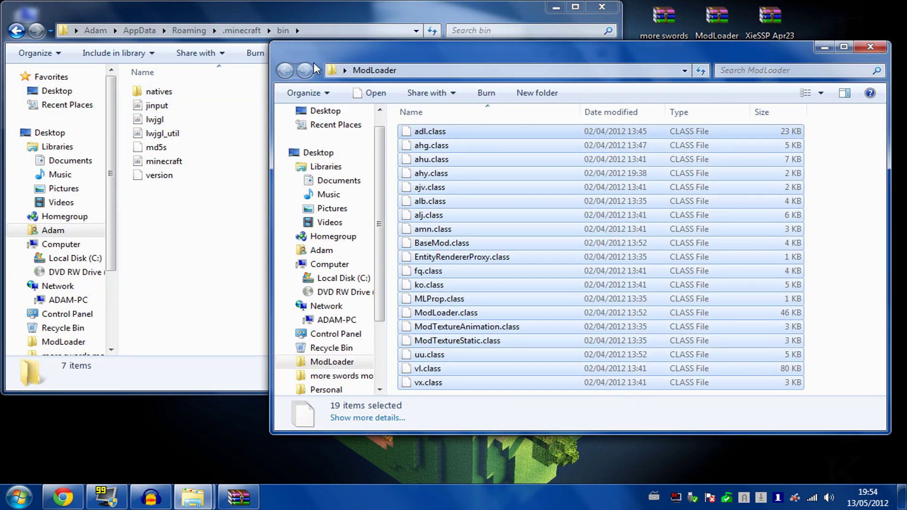
key("alt+Tab")
left_click(498, 45)
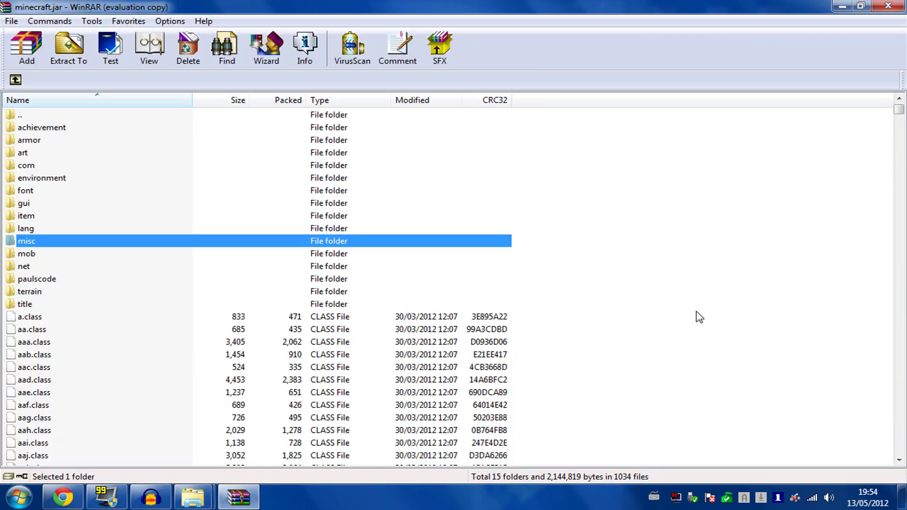
left_click(741, 333)
key("ctrl+v")
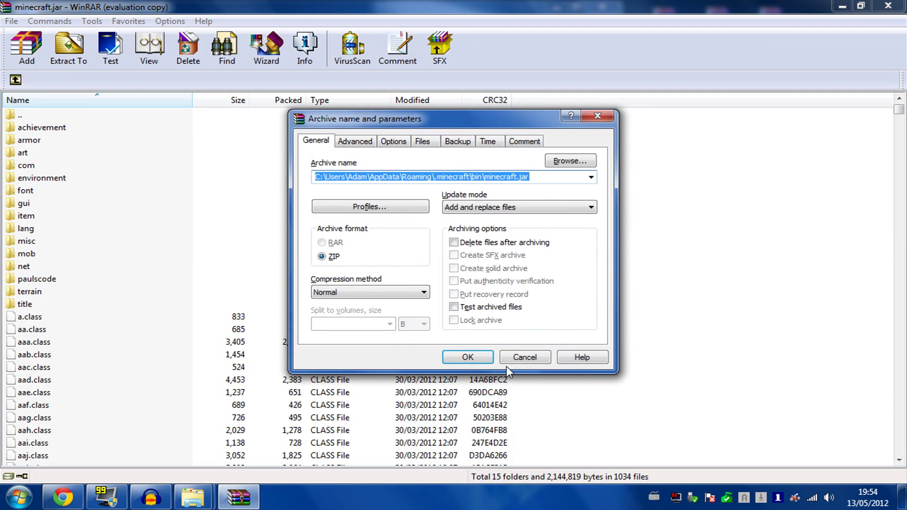
left_click(449, 354)
left_click(650, 288)
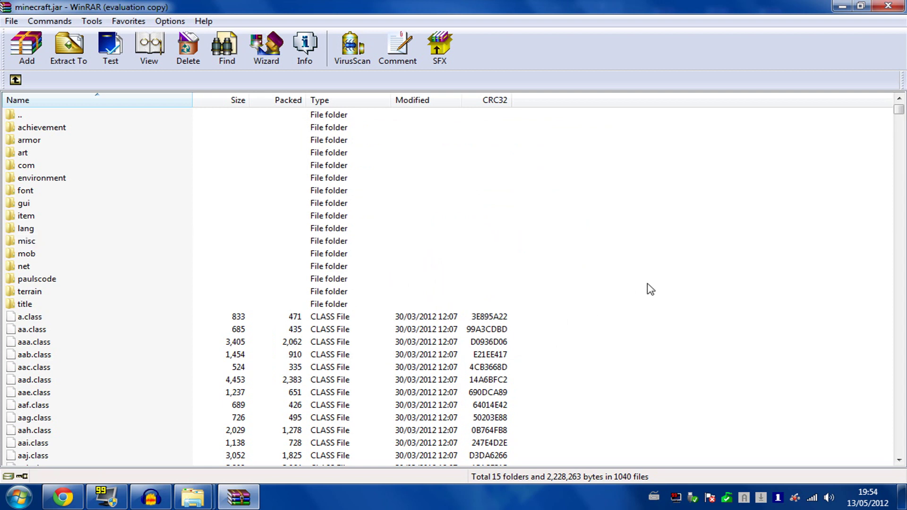
- Close WinRAR and minimize the ModLoader and bin folder windows
left_click(903, 7)
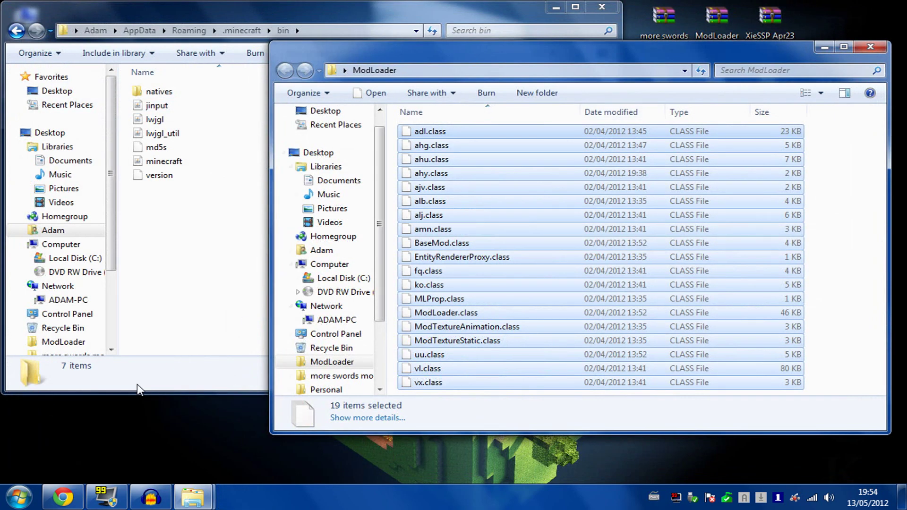
left_click(825, 46)
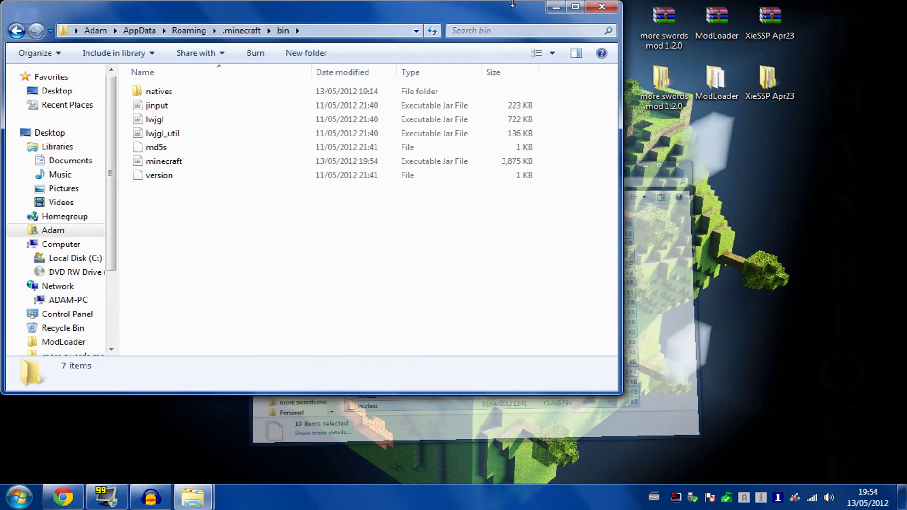
left_click(556, 7)
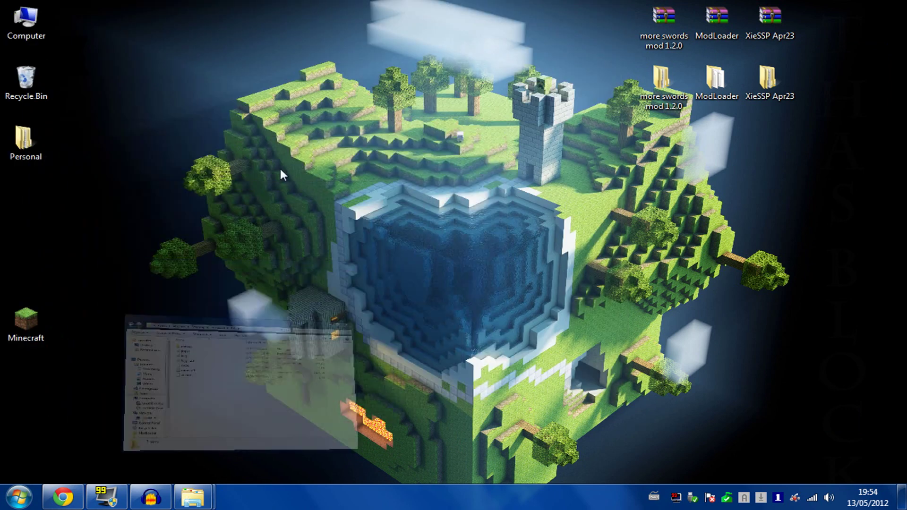
- Launch Minecraft, log in to the 1.2.5 title screen, then close the game
left_click(23, 330)
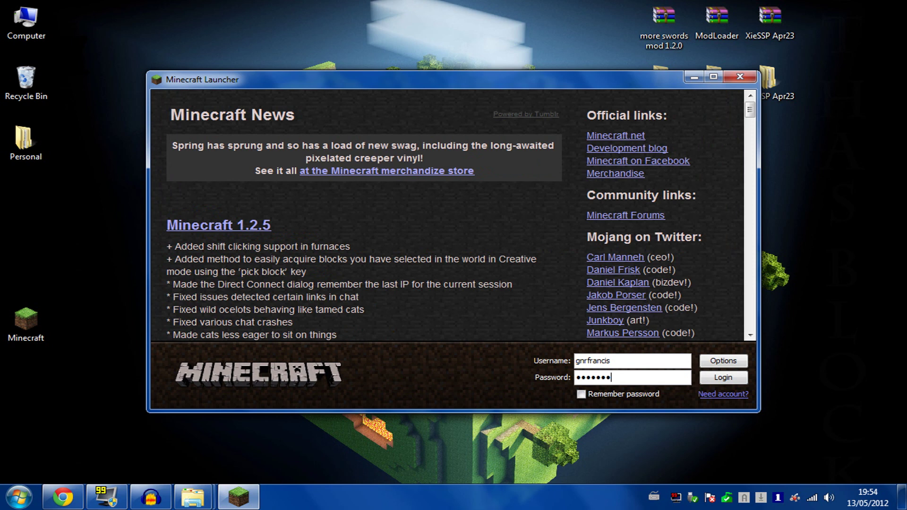
key("Return")
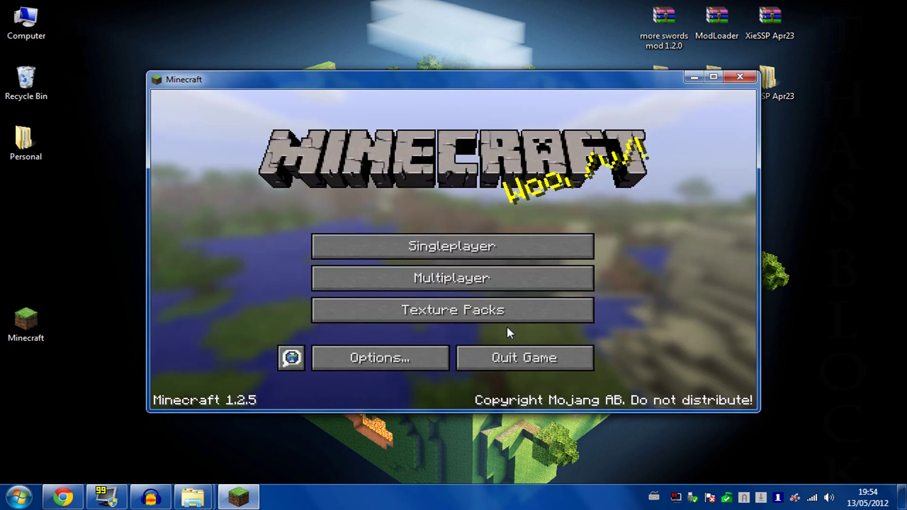
left_click(741, 77)
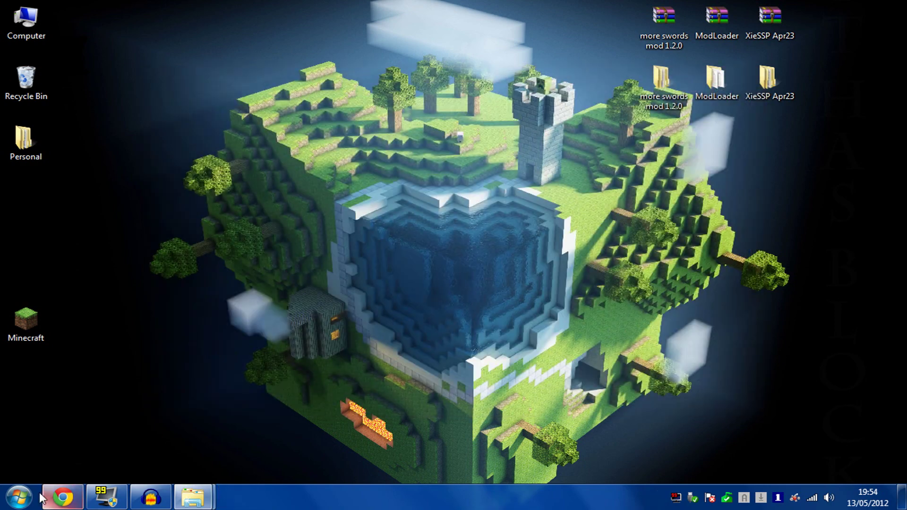
left_click(18, 497)
- Open the empty mods folder under AppData\Roaming\.minecraft
type("appdata")
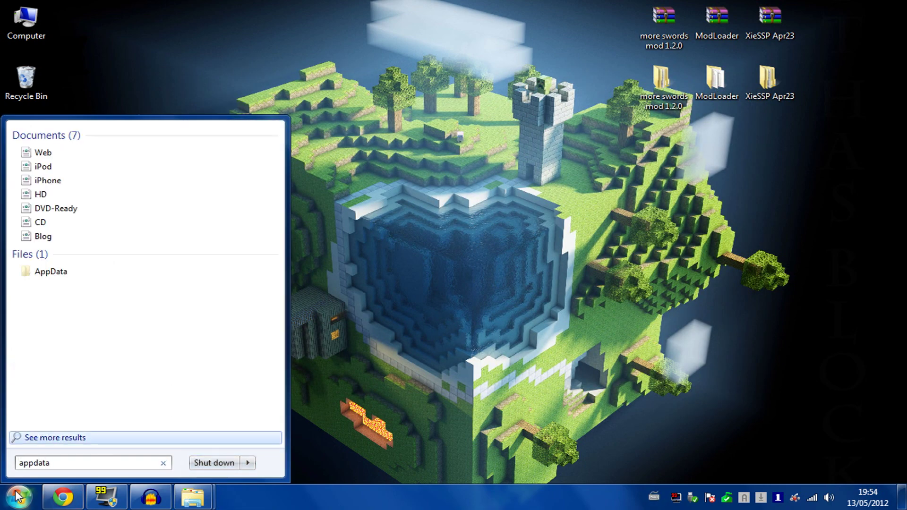
key("Return")
double_click(197, 138)
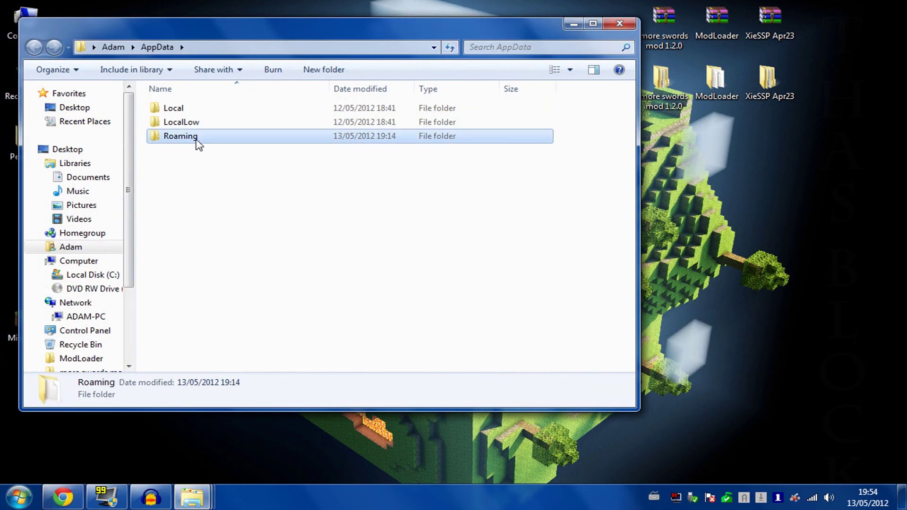
double_click(203, 110)
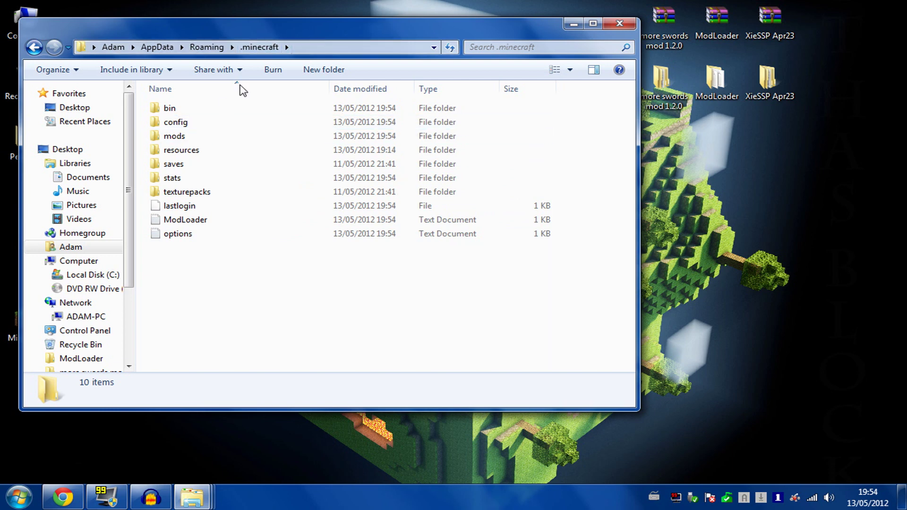
double_click(208, 138)
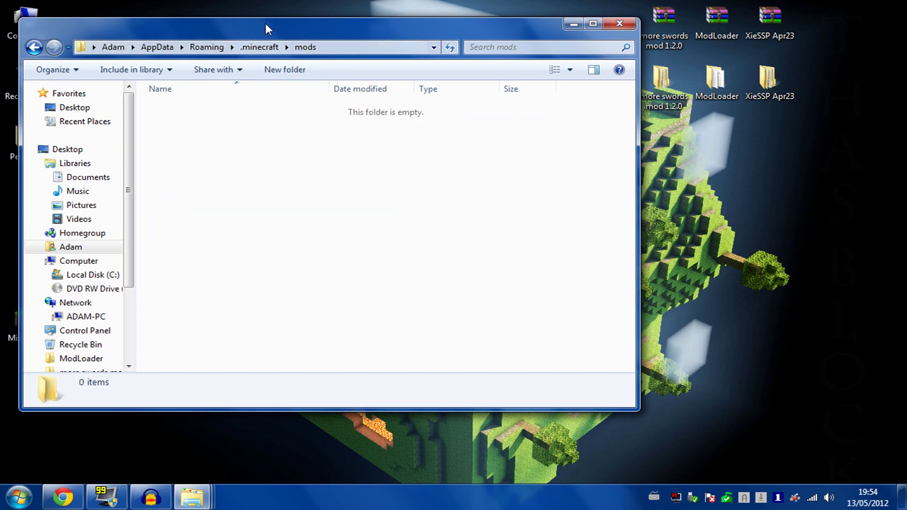
left_click_drag(272, 31, 253, 96)
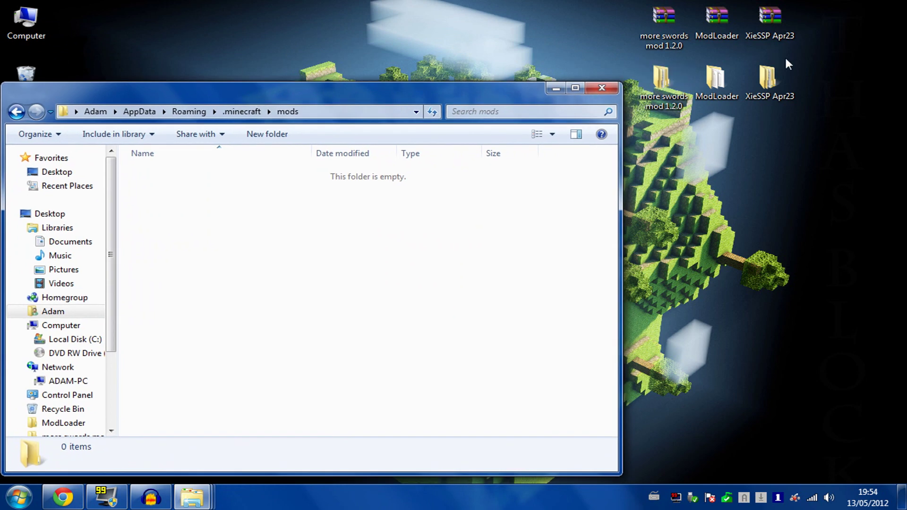
- Copy the Xie folder from XieSSP Apr23 into the mods folder
double_click(773, 82)
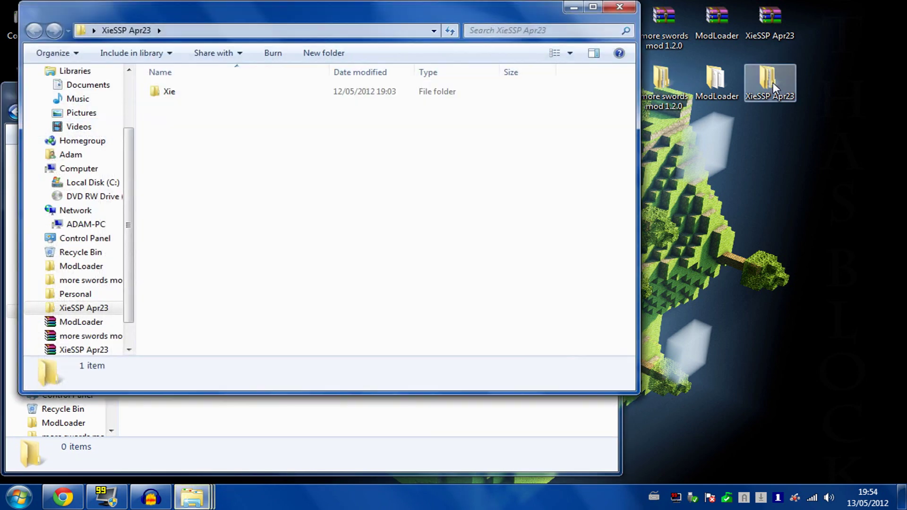
left_click_drag(250, 16, 444, 52)
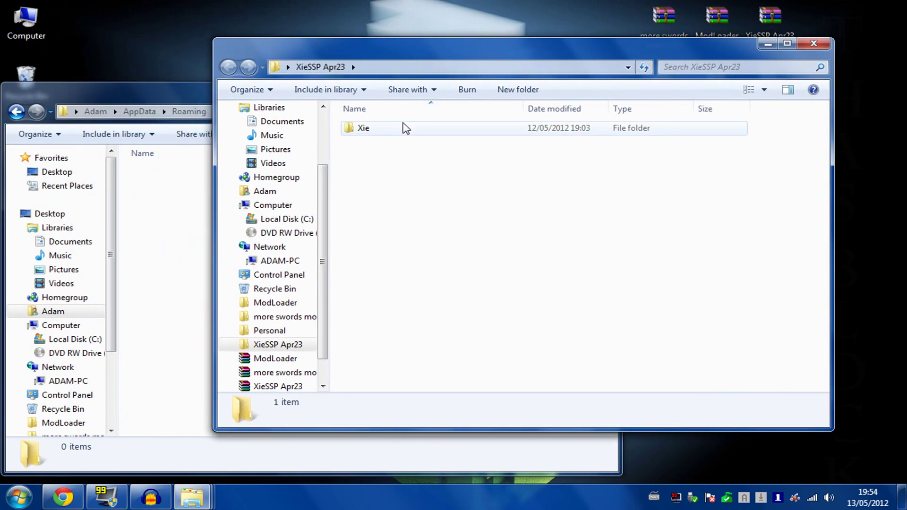
left_click(397, 132)
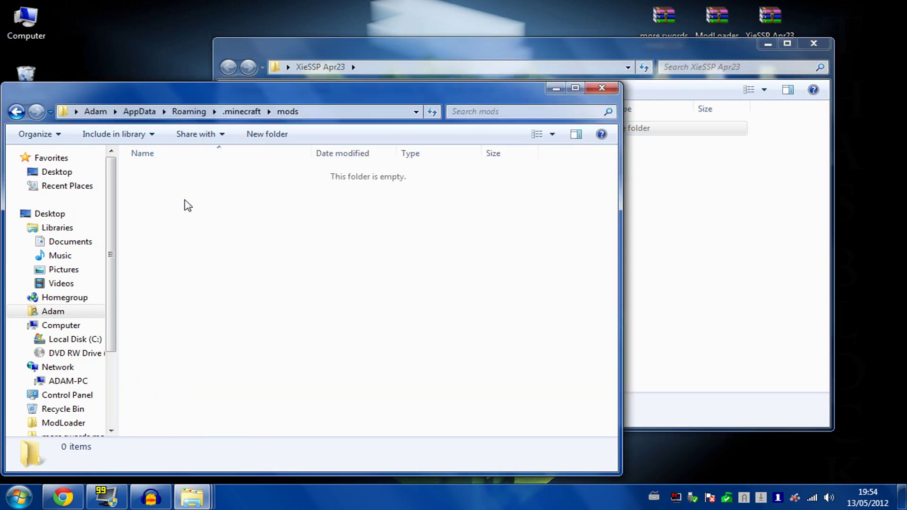
key("ctrl+v")
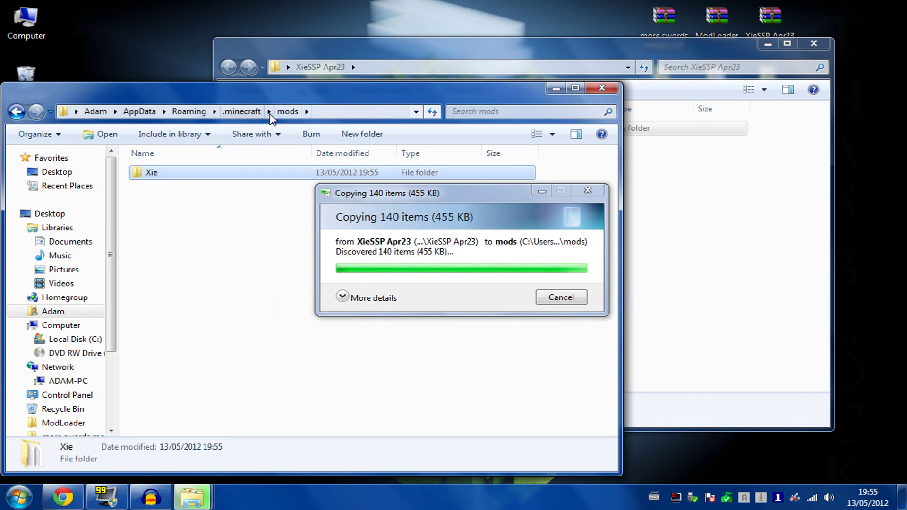
left_click(255, 256)
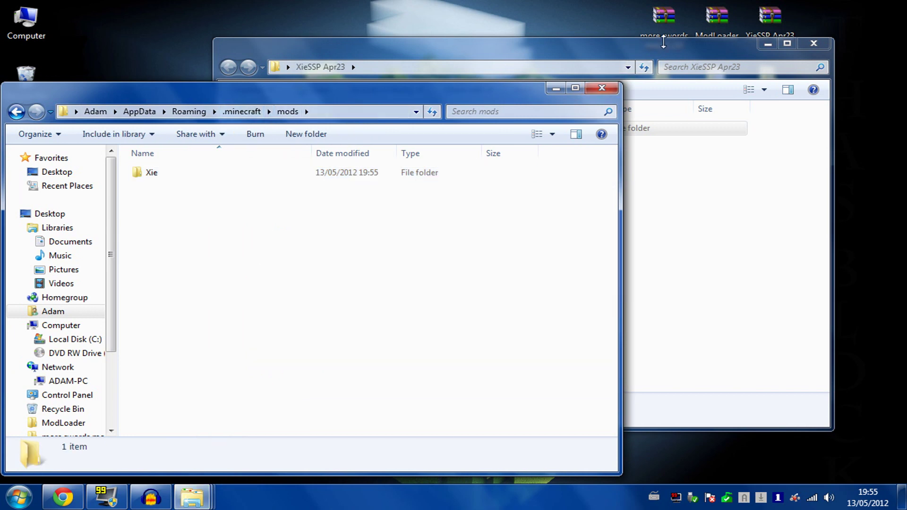
left_click(667, 48)
- Close XieSSP Apr23 and move the Explorer window back up to Roaming
left_click(813, 43)
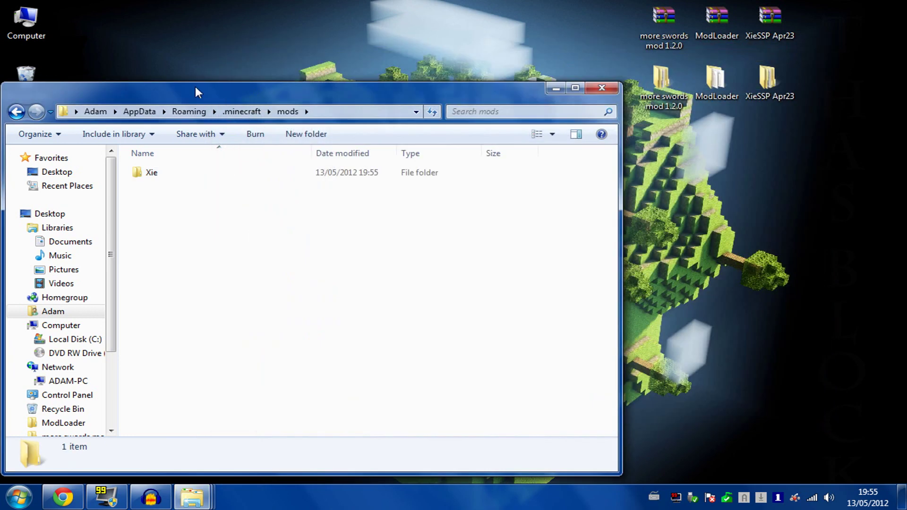
left_click_drag(196, 89, 270, 83)
left_click(92, 99)
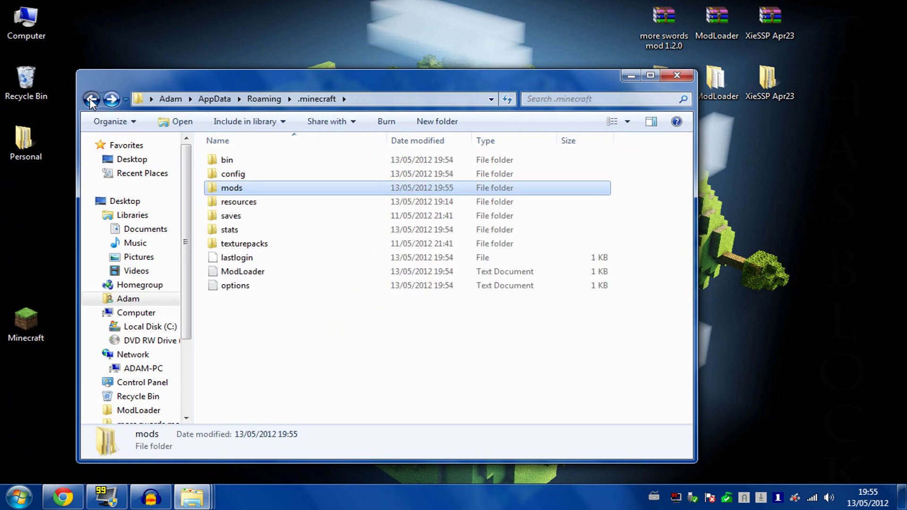
left_click(92, 99)
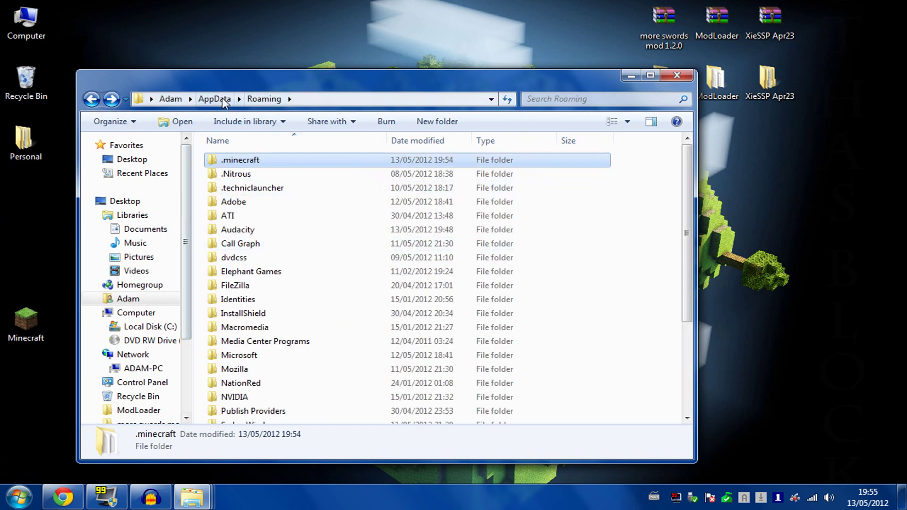
left_click(659, 194)
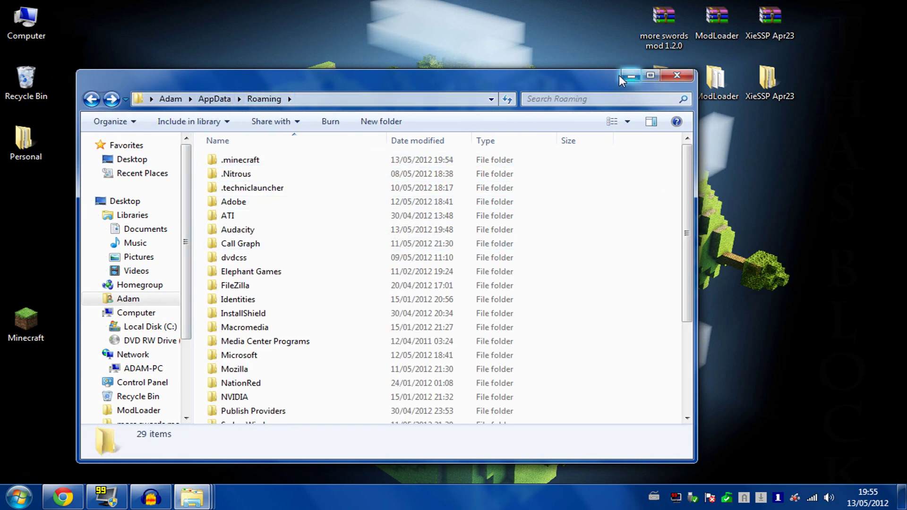
left_click_drag(591, 84, 508, 75)
- Paste the more swords mod 1.2.0 .minecraft folder into Roaming, accepting the folder merge
double_click(660, 91)
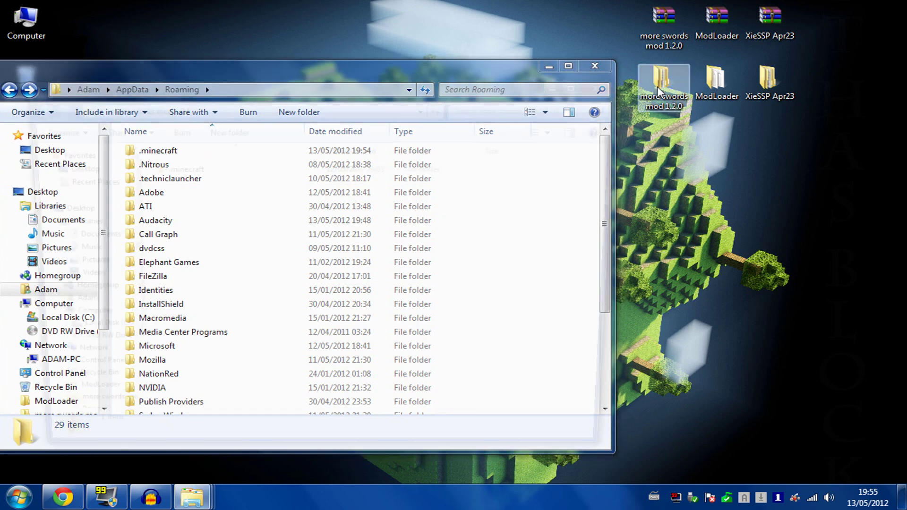
left_click_drag(500, 75, 766, 98)
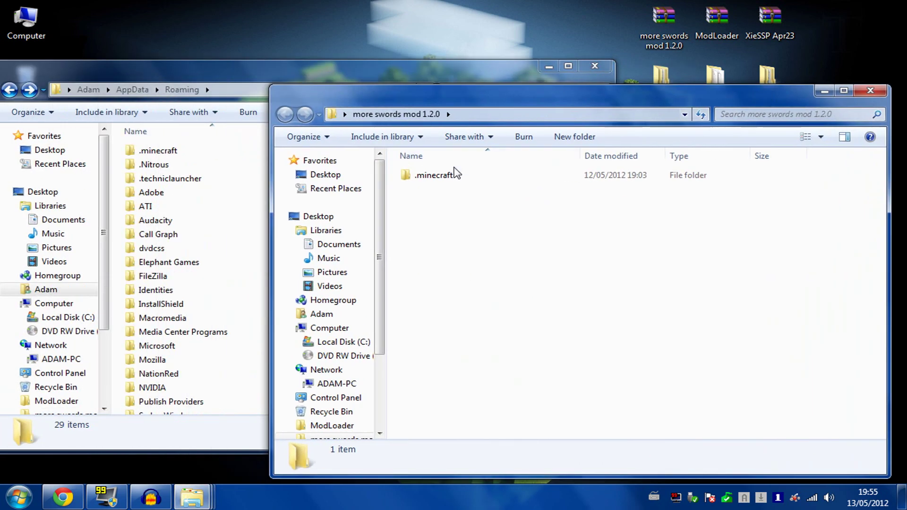
left_click(456, 177)
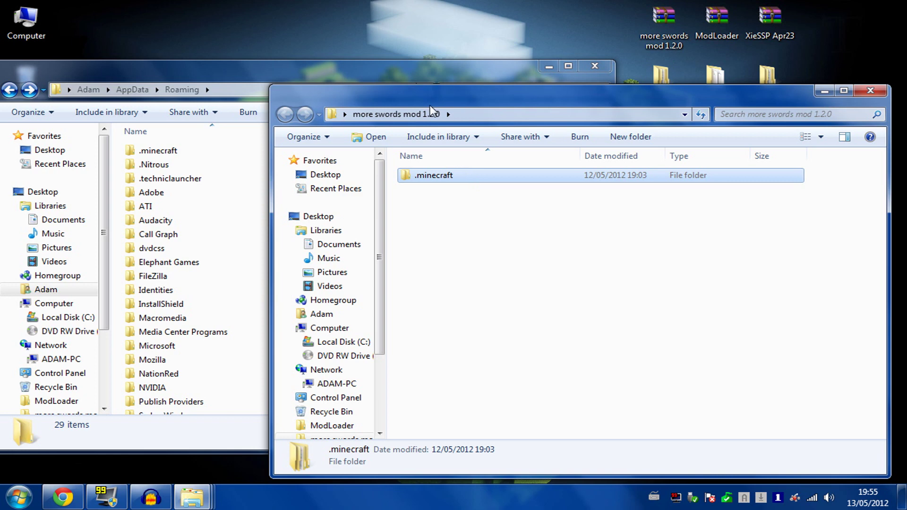
left_click(438, 77)
key("ctrl+v")
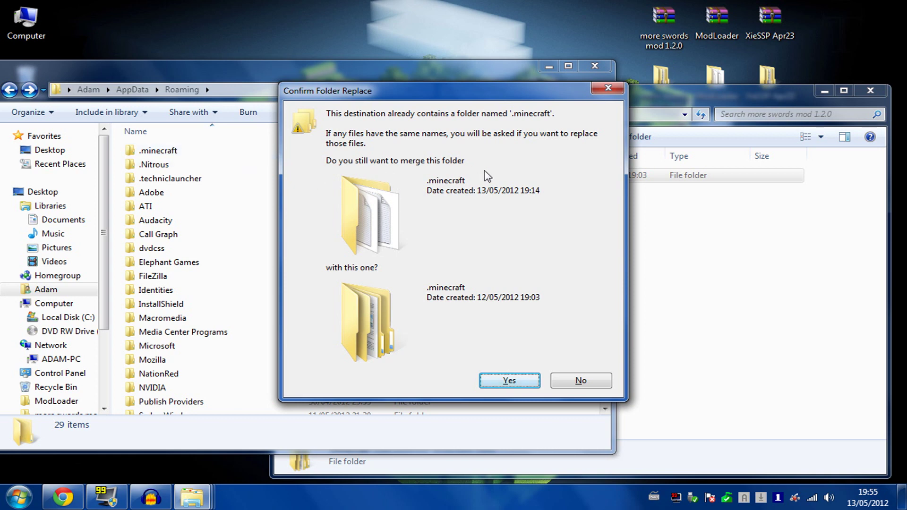
left_click(505, 382)
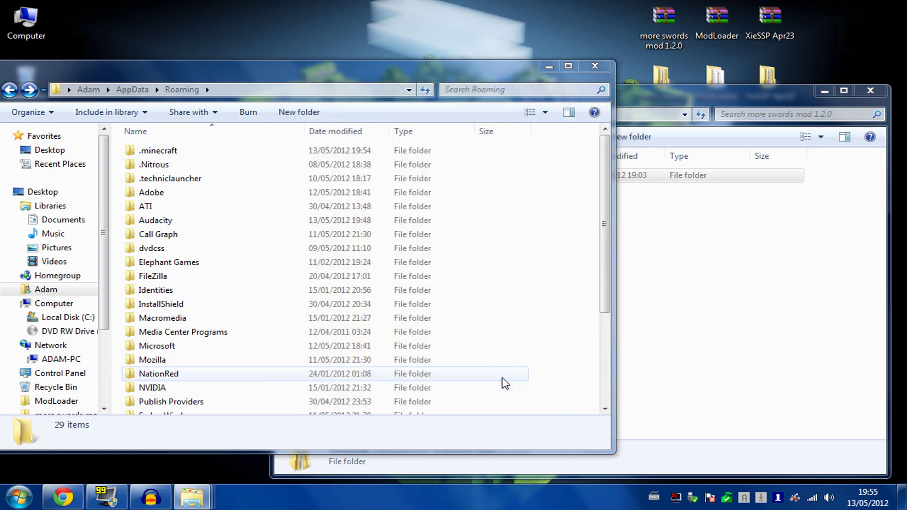
- Browse the merged .minecraft\mods\Xie\content\darkhax folder
double_click(175, 152)
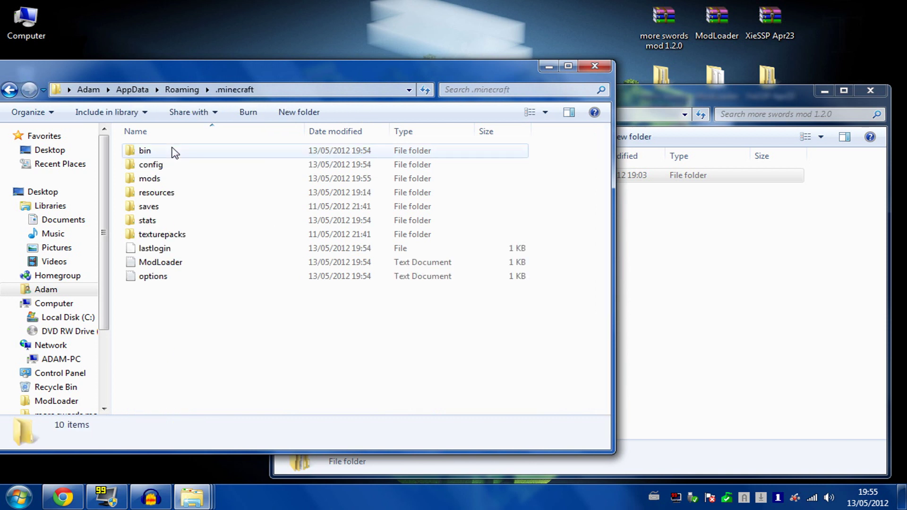
double_click(171, 179)
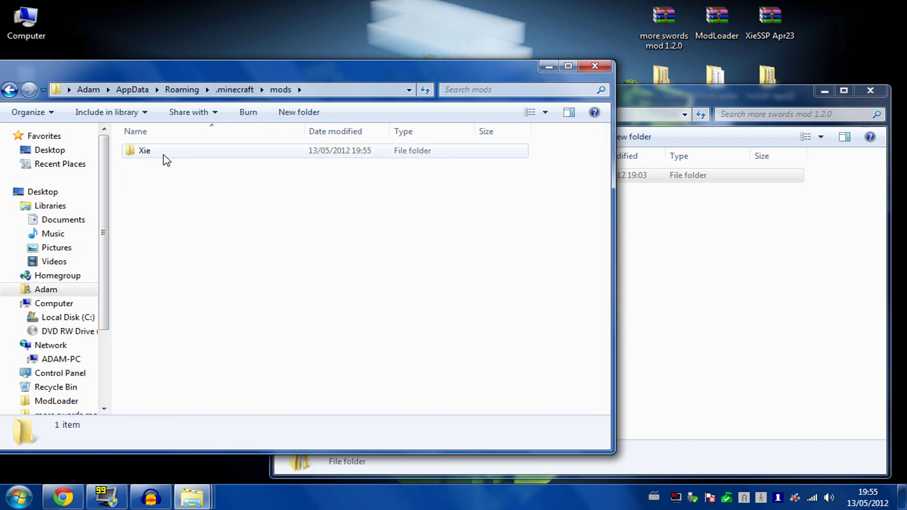
left_click(164, 155)
double_click(166, 154)
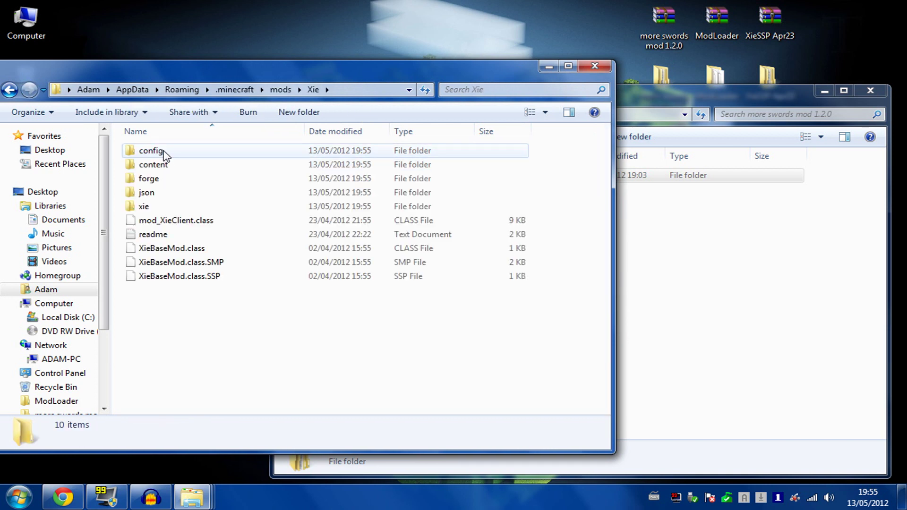
double_click(160, 209)
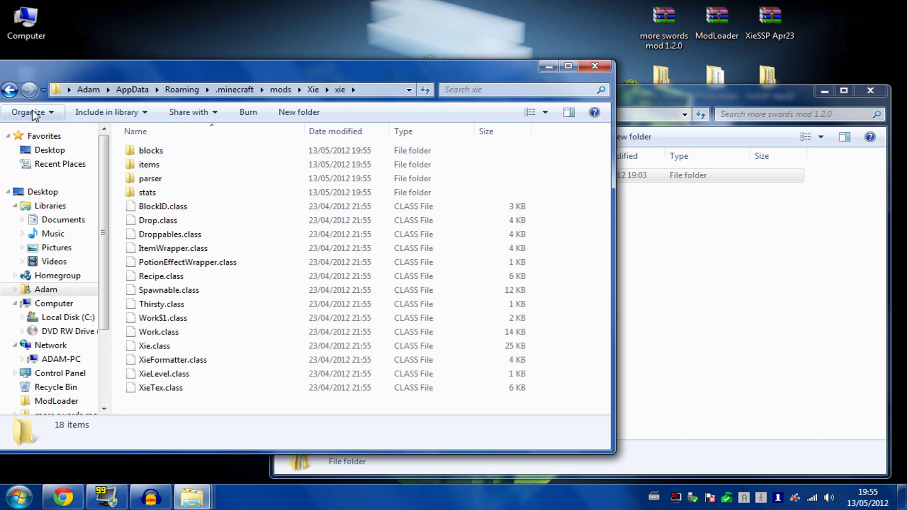
left_click(5, 91)
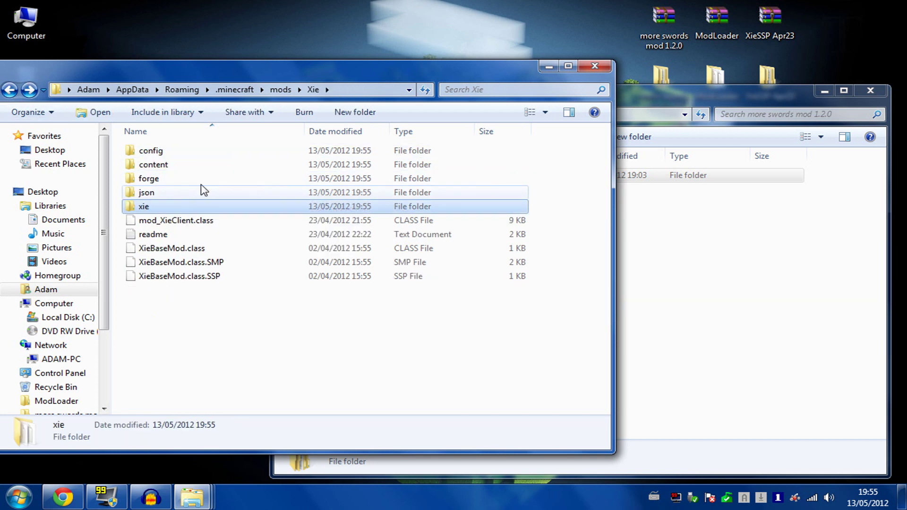
double_click(169, 165)
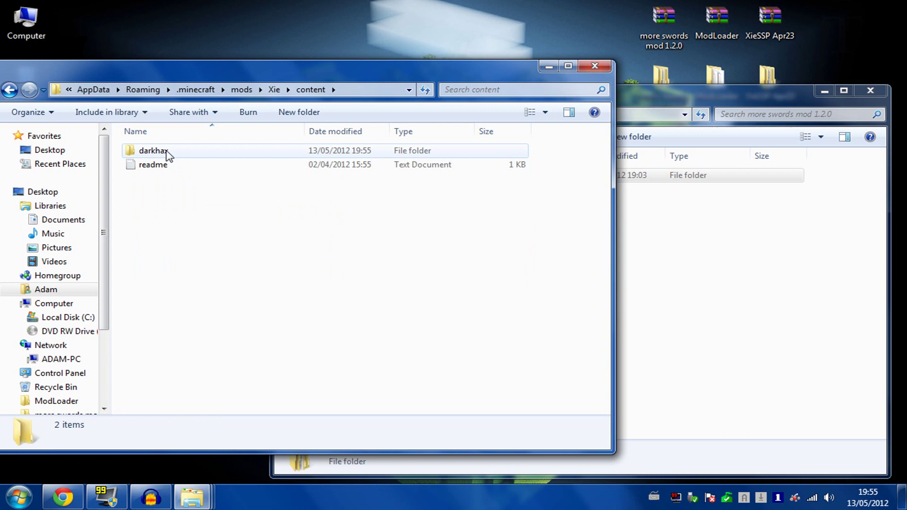
double_click(167, 152)
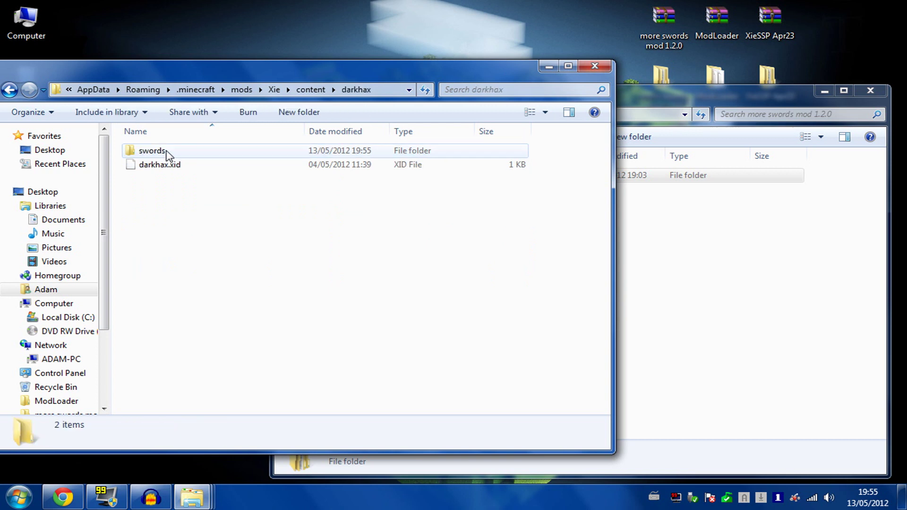
- Open the mod's own .minecraft\mods\Xie\content folder for comparison
left_click(720, 223)
double_click(472, 176)
double_click(450, 177)
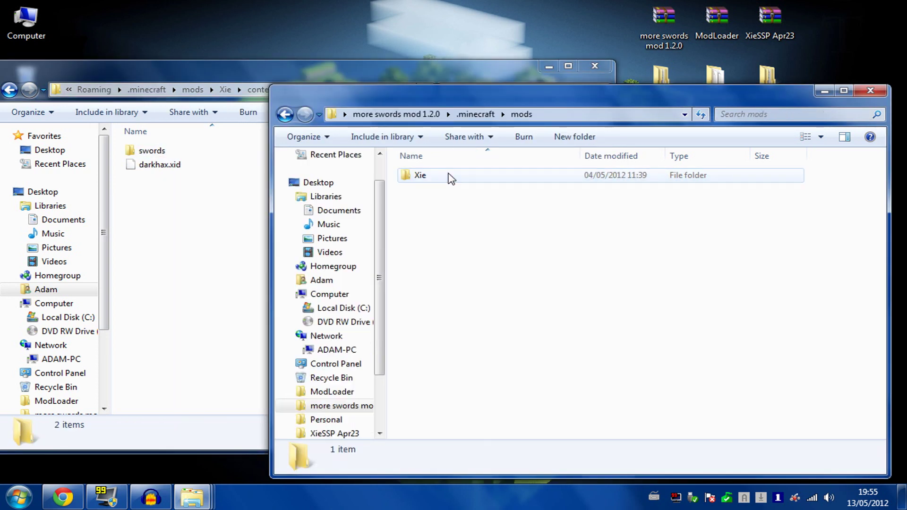
double_click(436, 181)
double_click(457, 186)
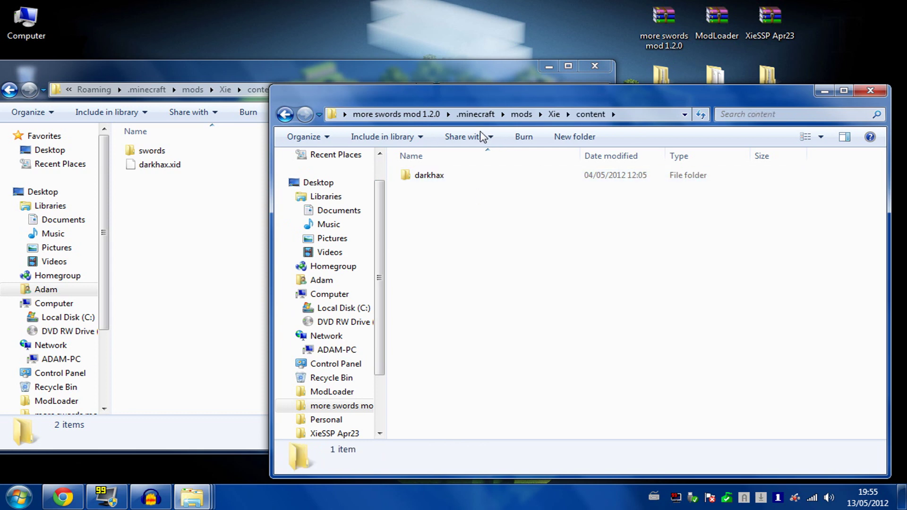
- Close the mod folder and darkhax Explorer windows
left_click(869, 90)
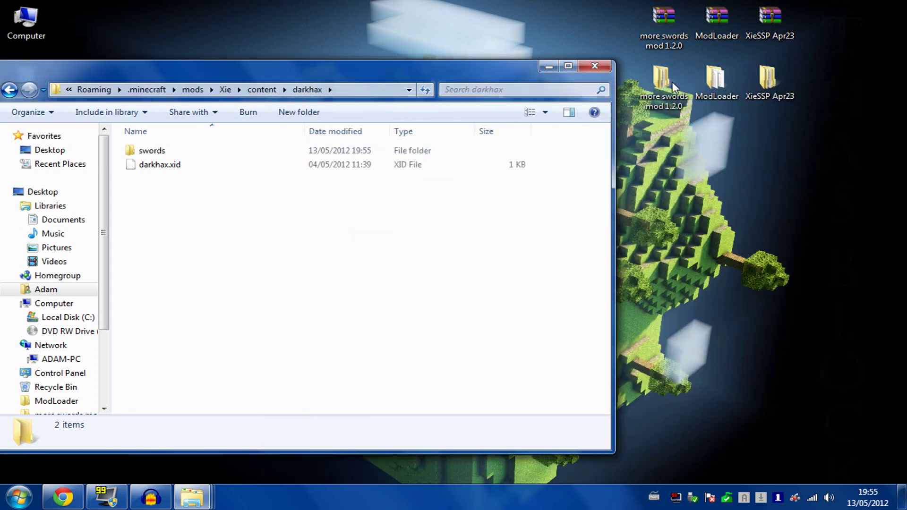
left_click_drag(501, 66, 618, 77)
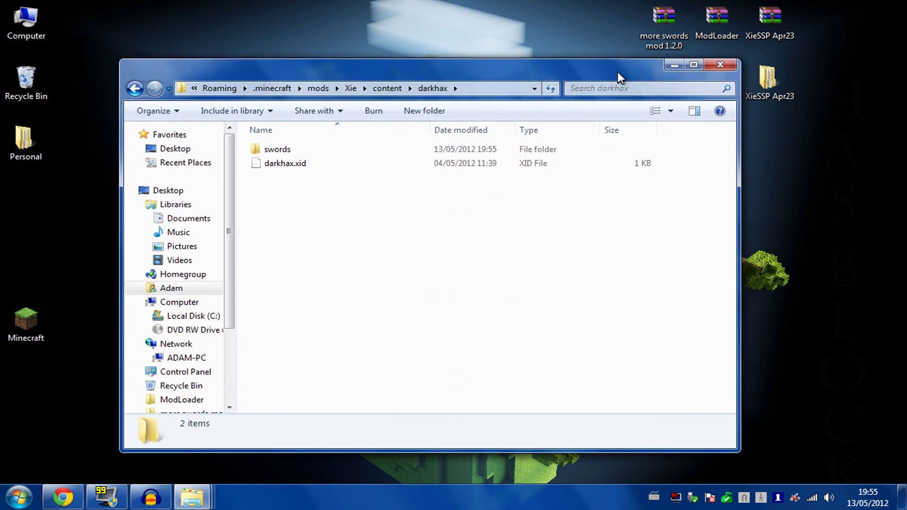
left_click(720, 65)
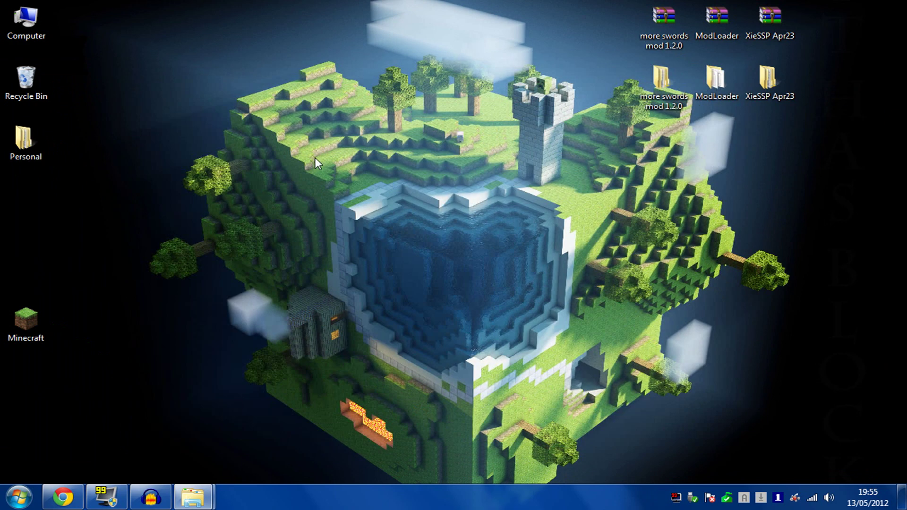
- Launch Minecraft, log in, and maximize the game window
double_click(33, 327)
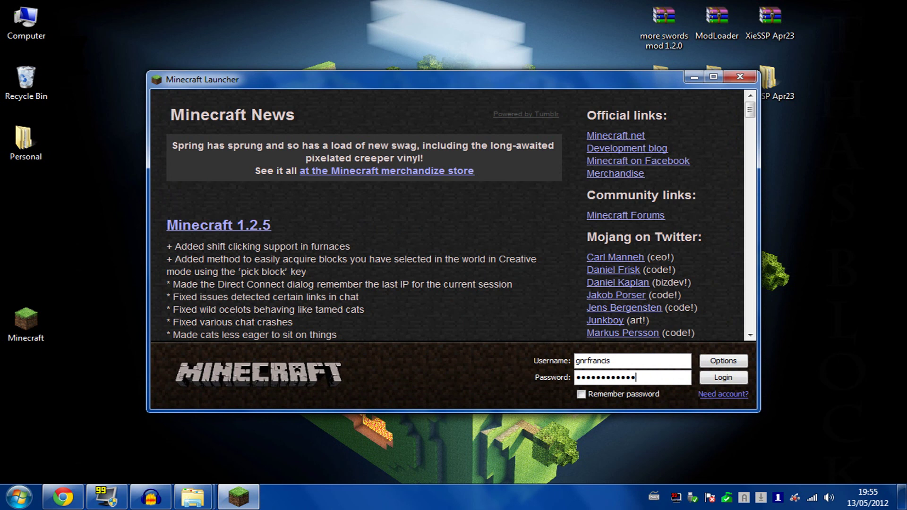
key("Return")
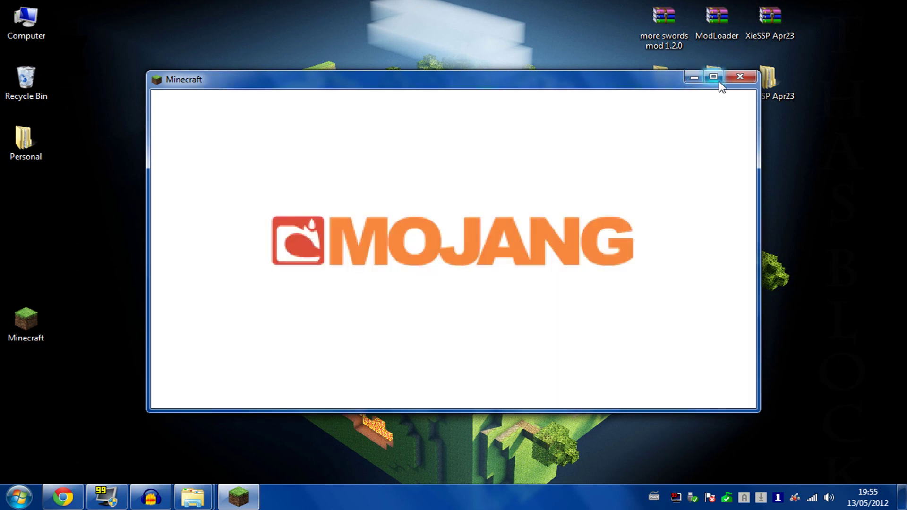
left_click(713, 77)
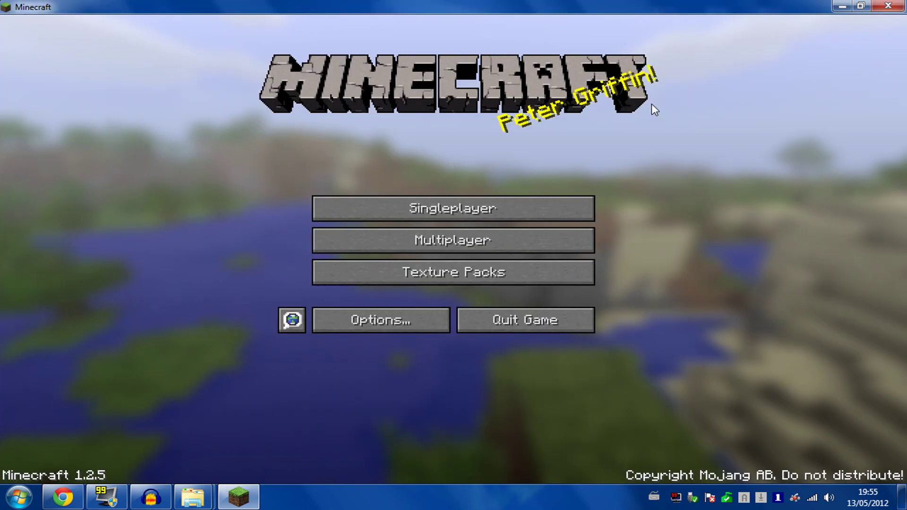
- Create a new Singleplayer world with Game Mode set to Creative
left_click(433, 208)
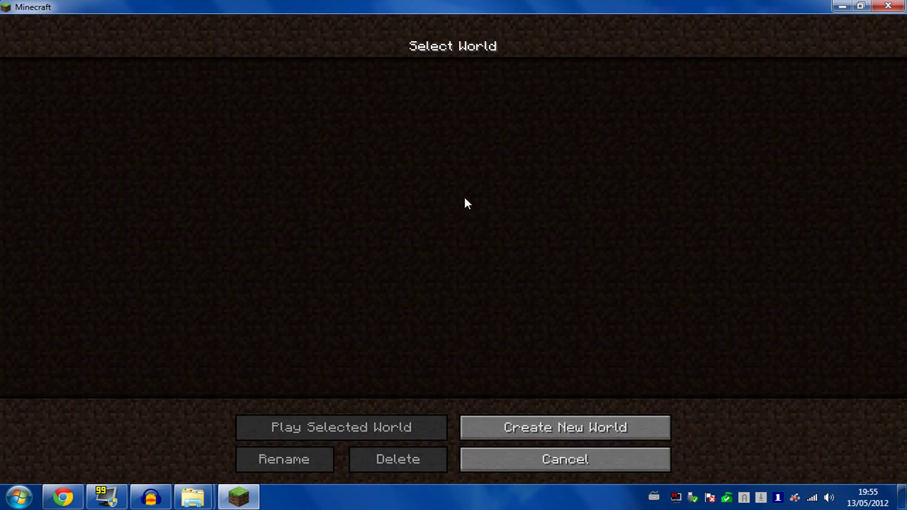
left_click(565, 435)
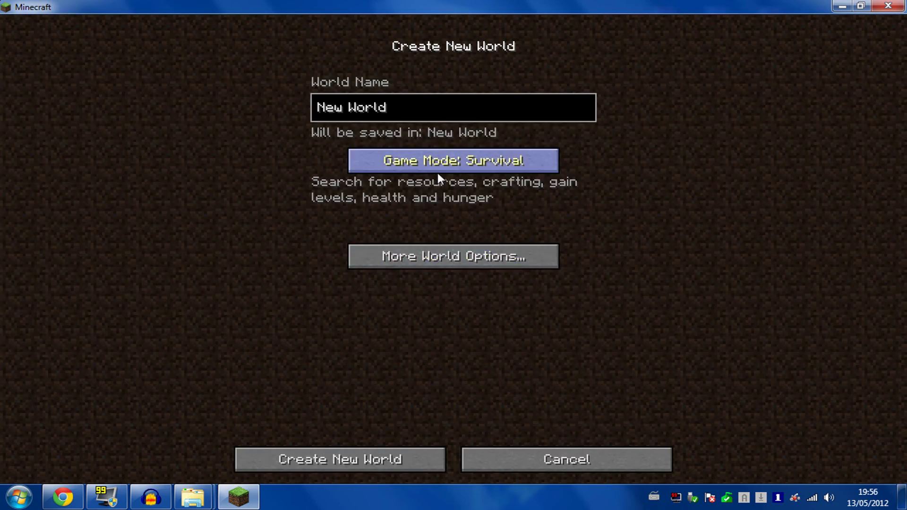
left_click(452, 168)
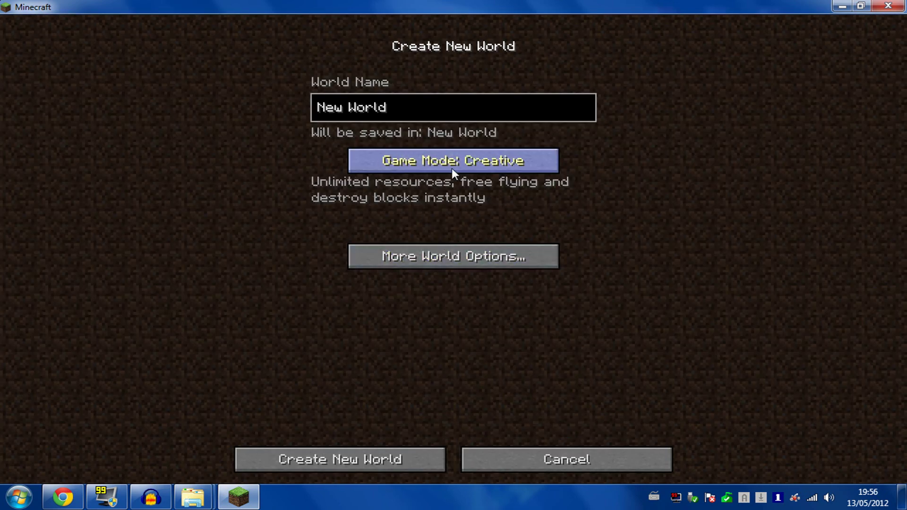
left_click(436, 460)
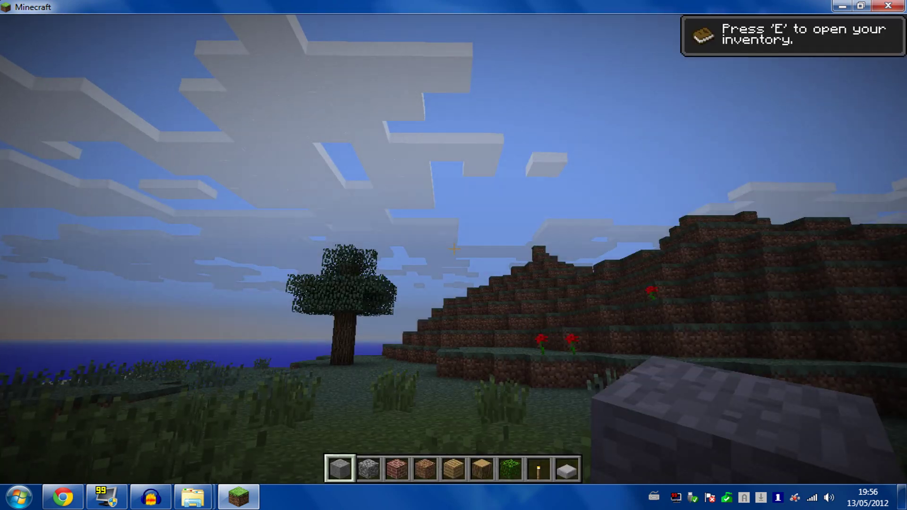
- Open the creative Item Selection and scroll down to the More Swords weapons like the Draconic Blade
key("e")
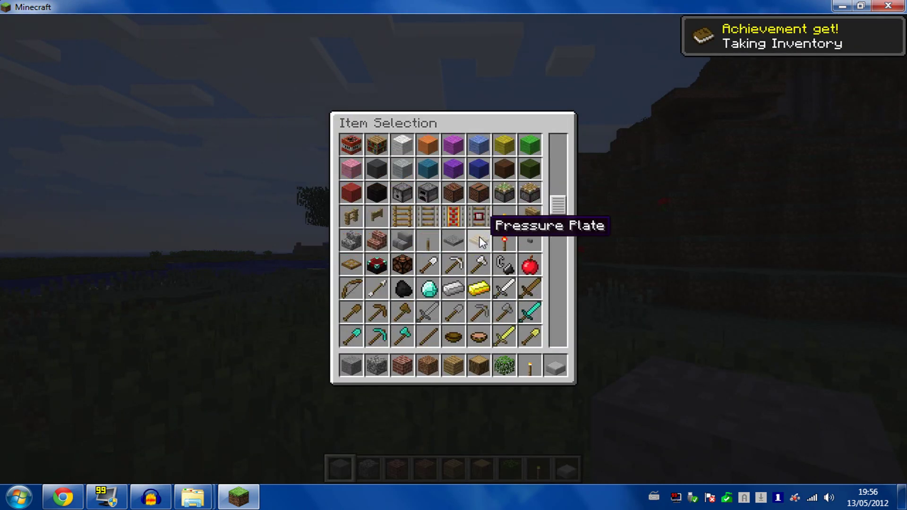
scroll(480, 242, "down", 15)
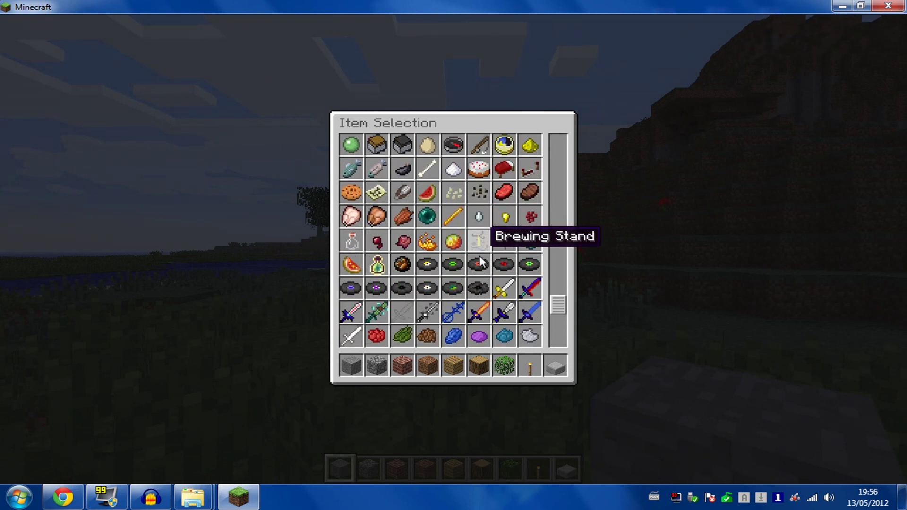
scroll(481, 259, "down", 1)
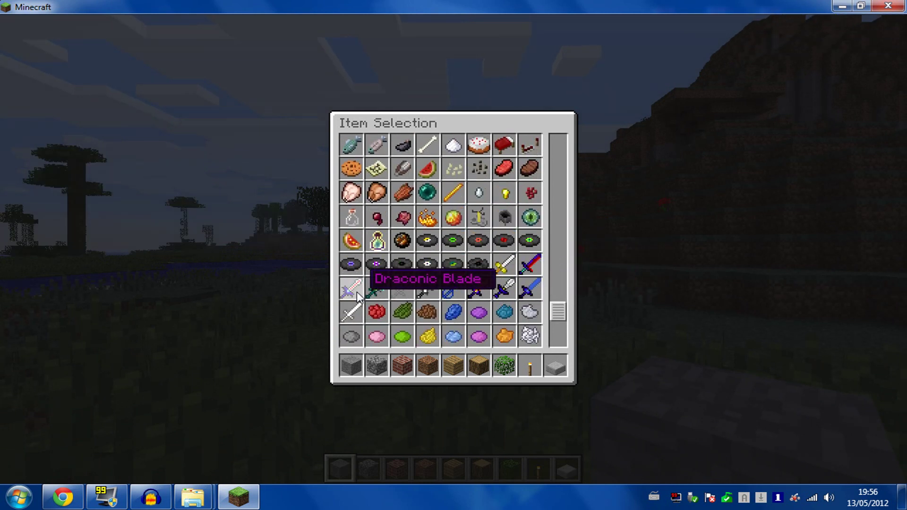